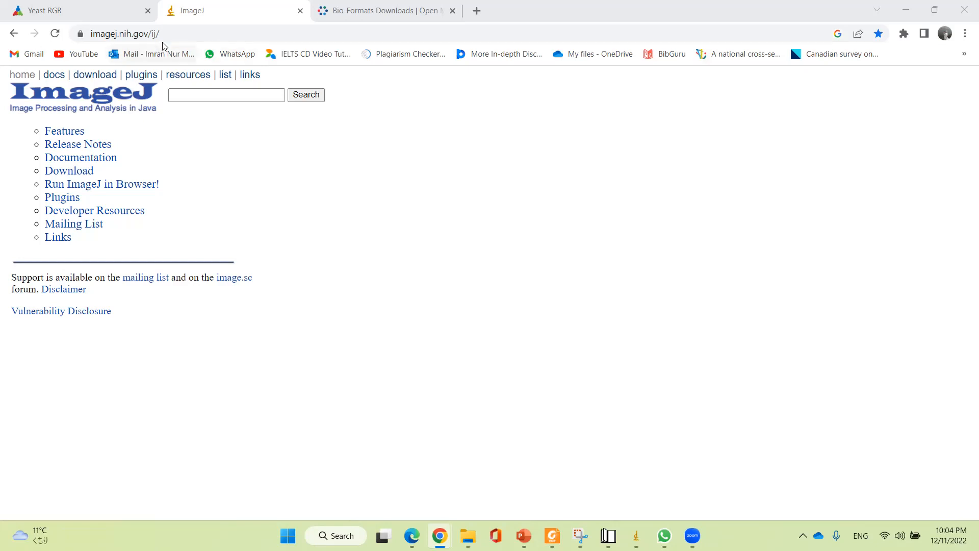
Run ImageJ in the browser from the imagej.nih.gov/ij home page, look through its available plugins and return to the home page
left_click(177, 35)
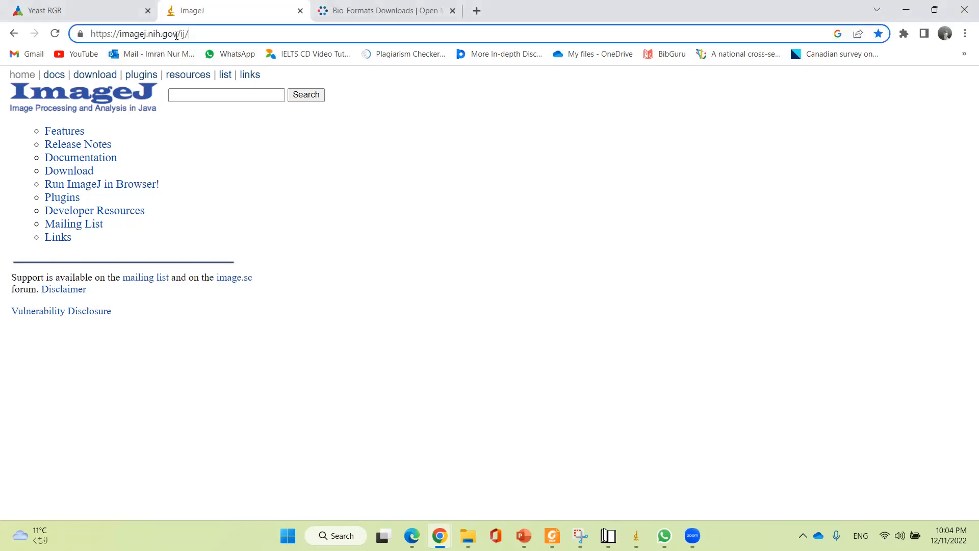
left_click(272, 161)
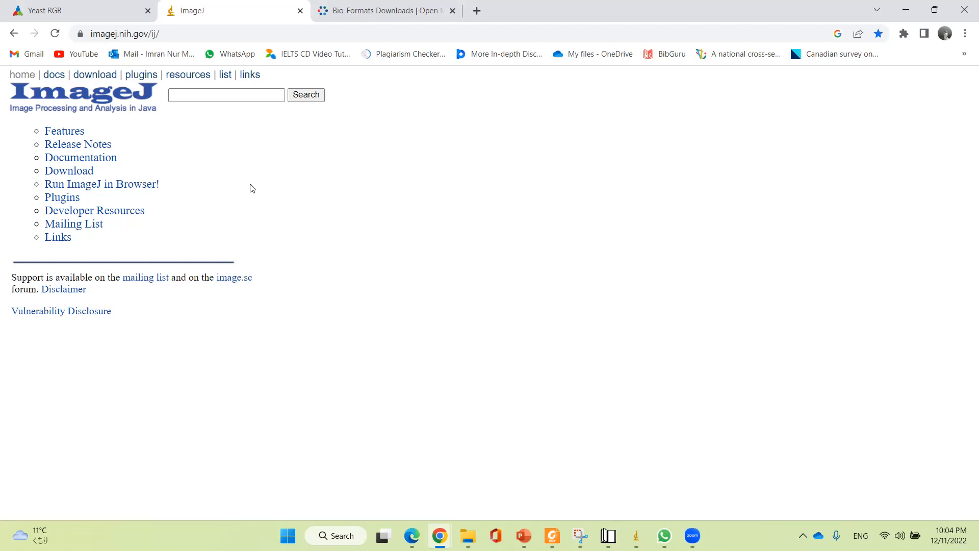
left_click(109, 184)
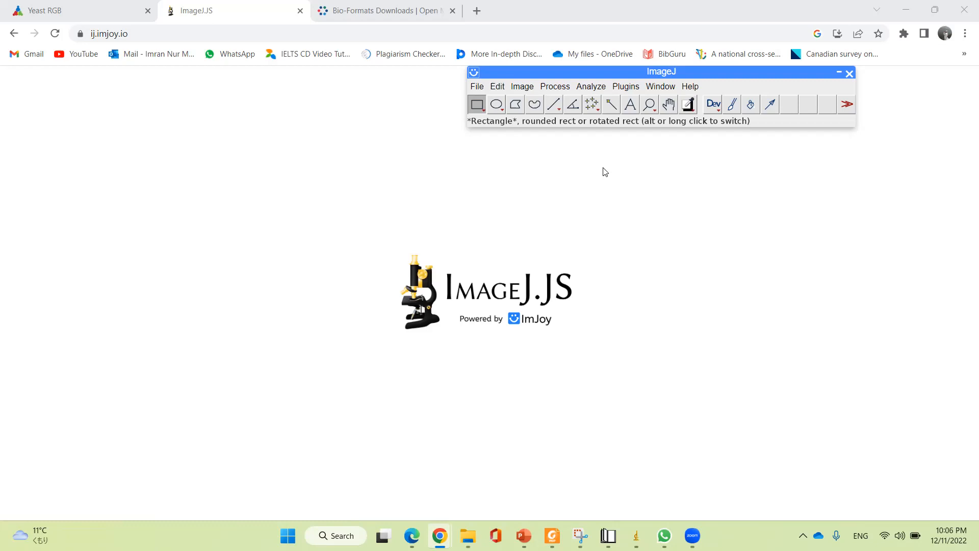
mouse_move(634, 91)
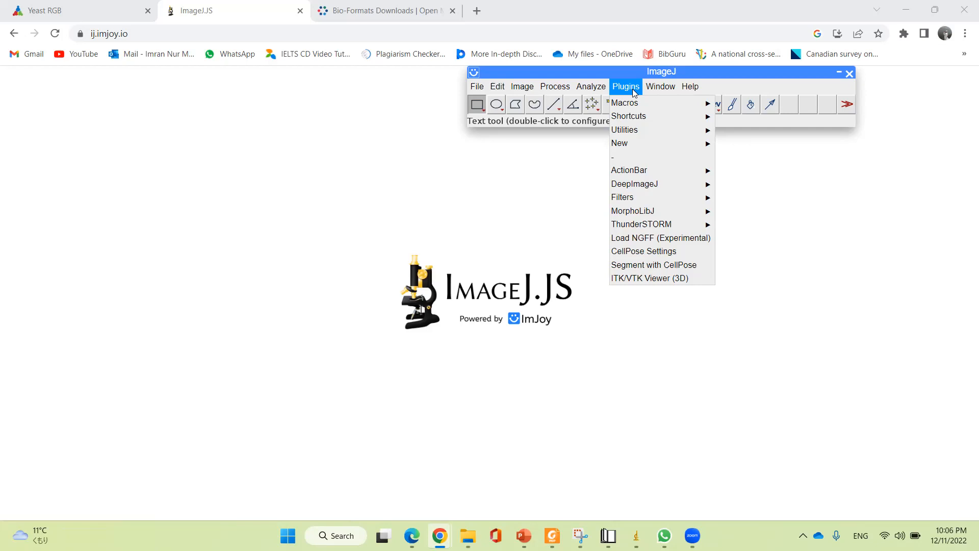
left_click(632, 89)
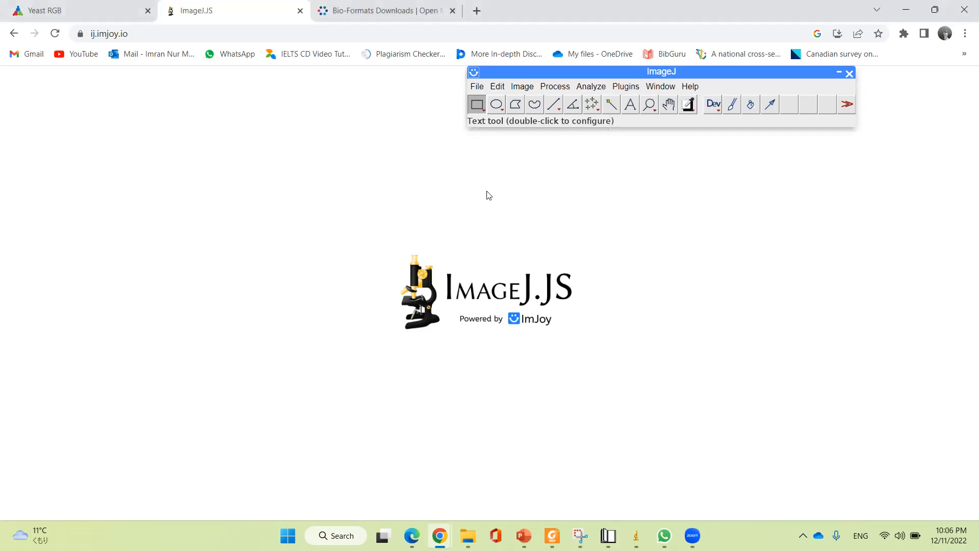
left_click(14, 35)
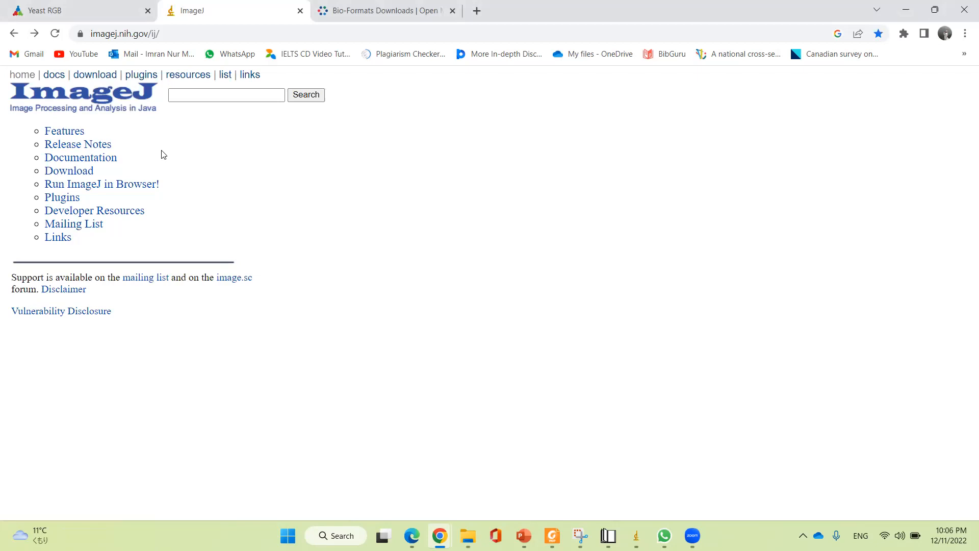
Open the ImageJ download page, and in File Explorer locate the ImageJ application inside the extracted ij153-win-java8 folder
left_click(64, 175)
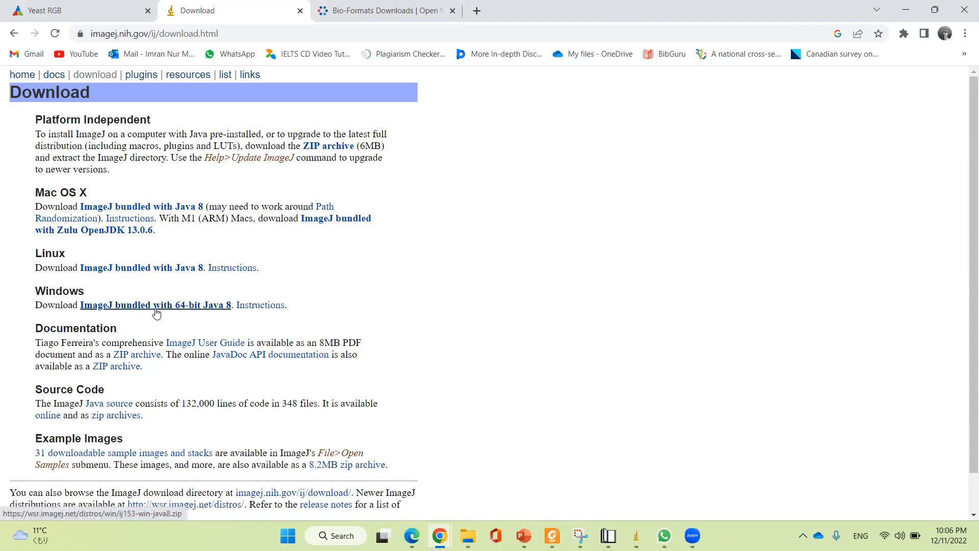
mouse_move(468, 535)
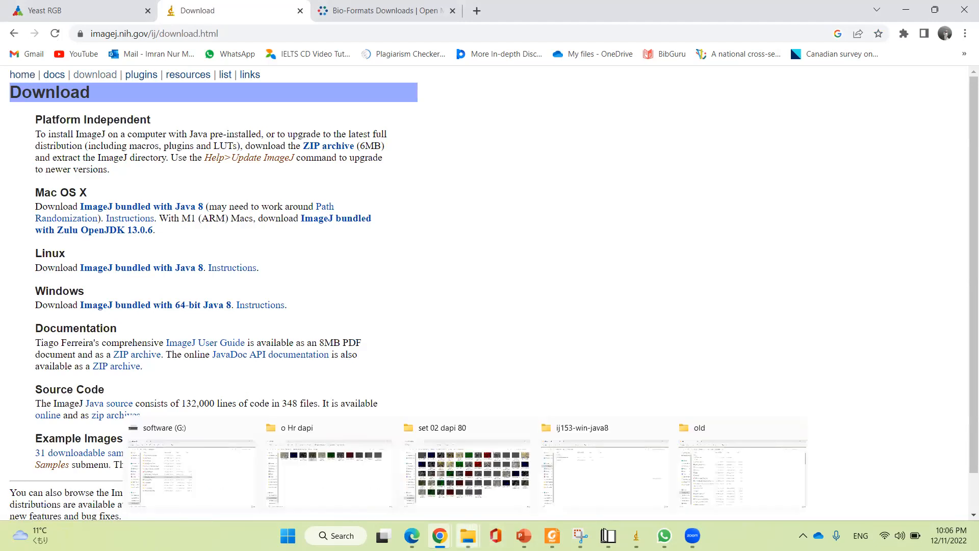
left_click(603, 486)
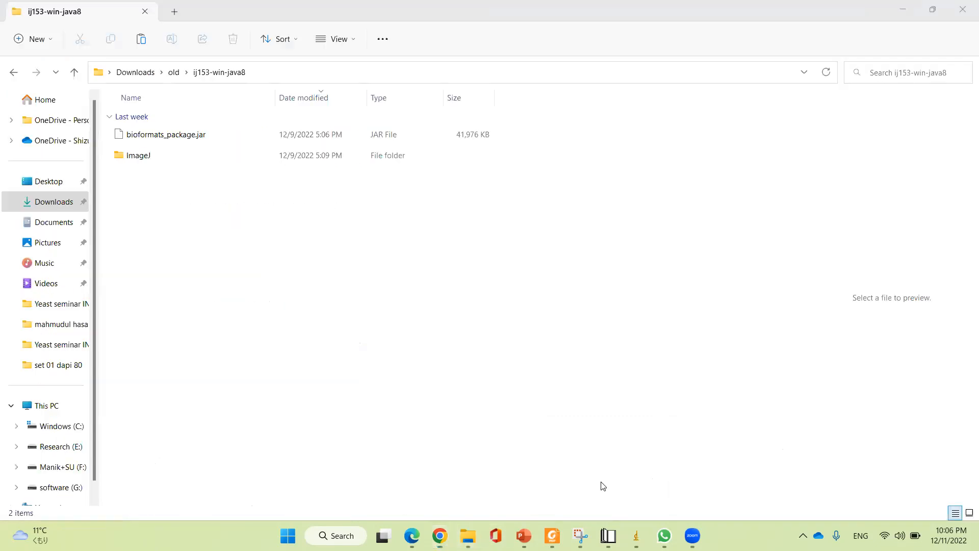
left_click(74, 74)
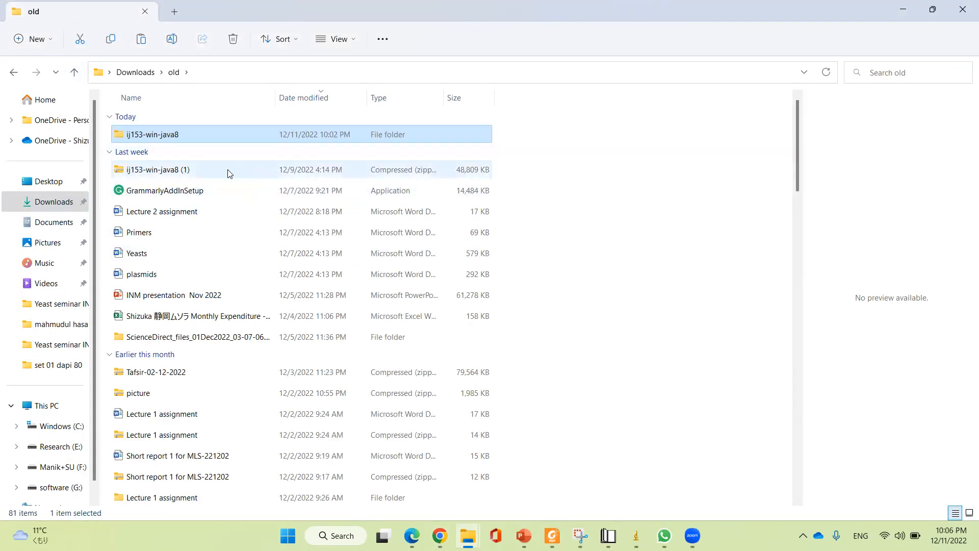
double_click(195, 137)
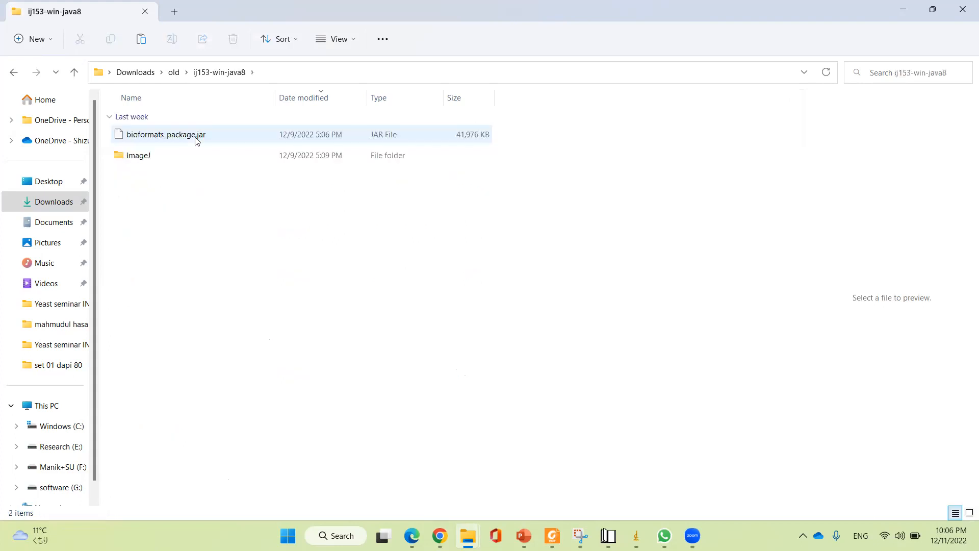
double_click(150, 159)
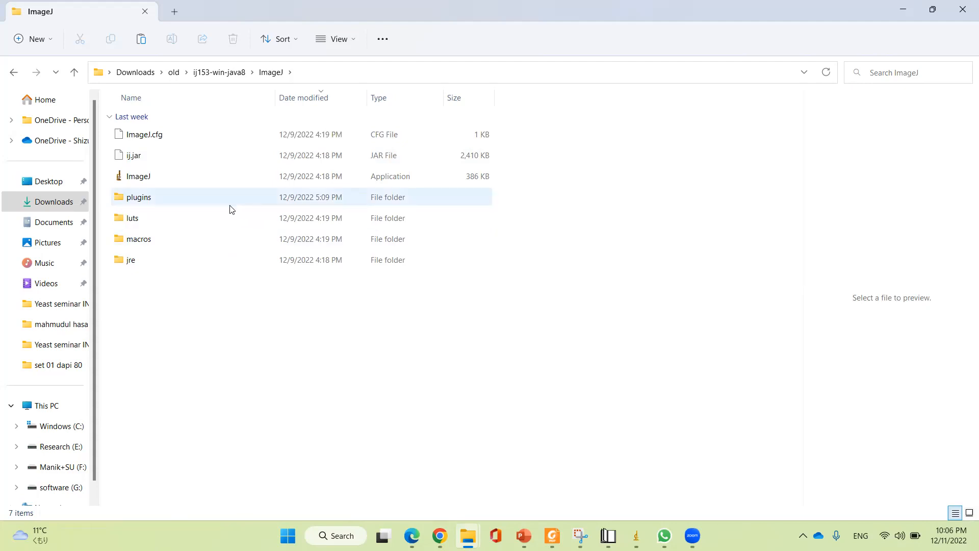
double_click(169, 176)
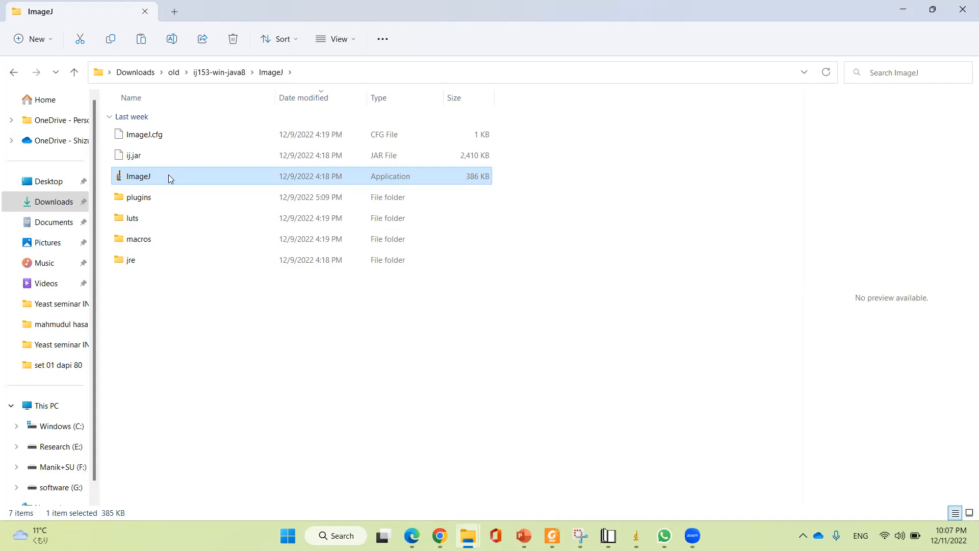
Go back to the ij153-win-java8 folder, then switch to Chrome and view the Bio-Formats downloads page
left_click(74, 74)
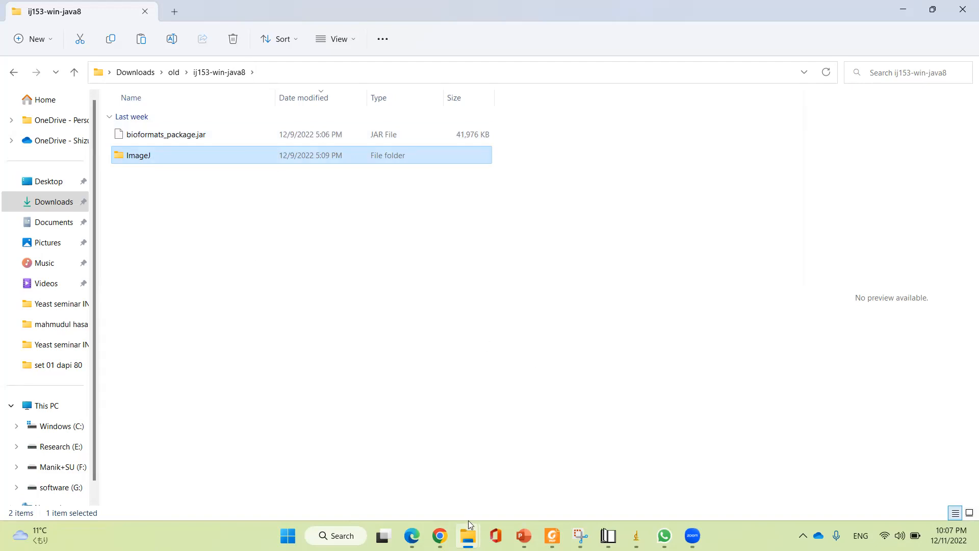
mouse_move(440, 535)
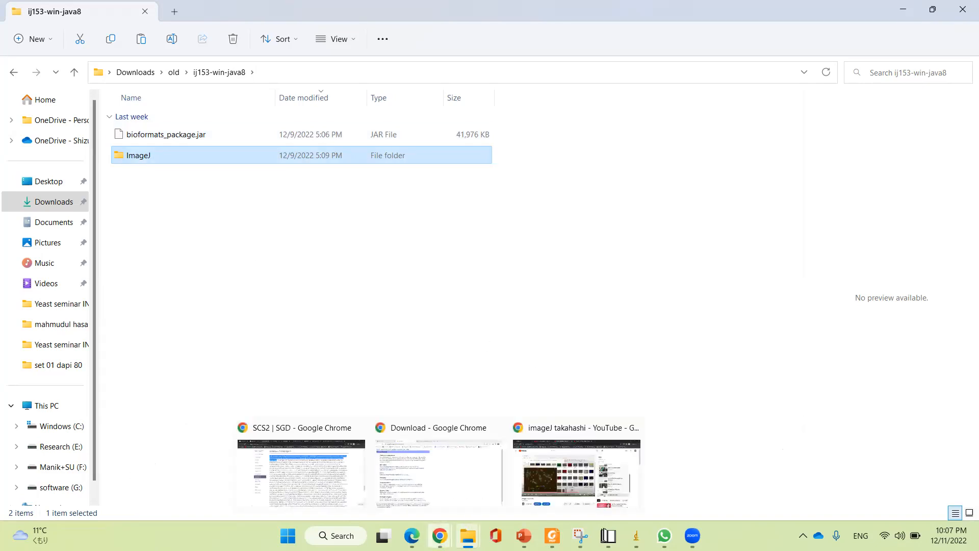
left_click(405, 474)
left_click(214, 4)
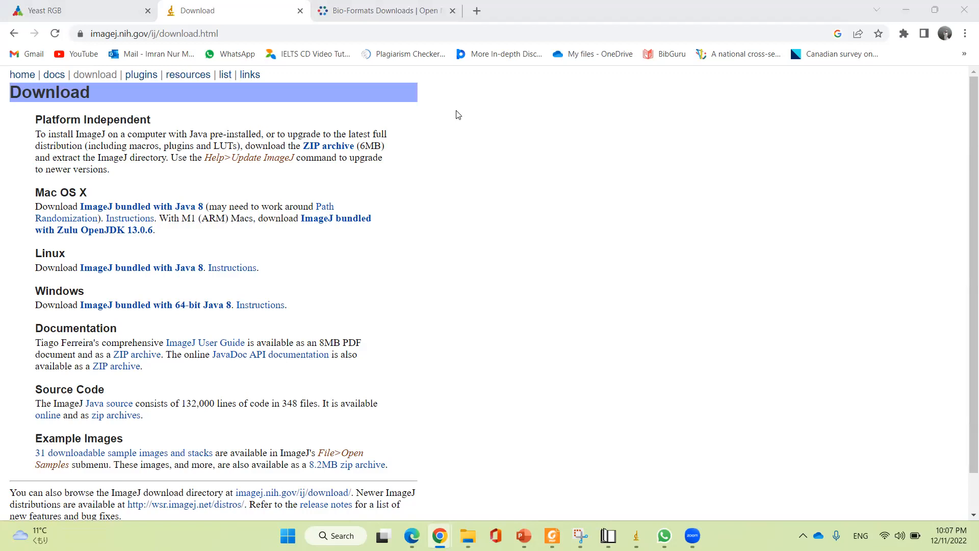
left_click(355, 6)
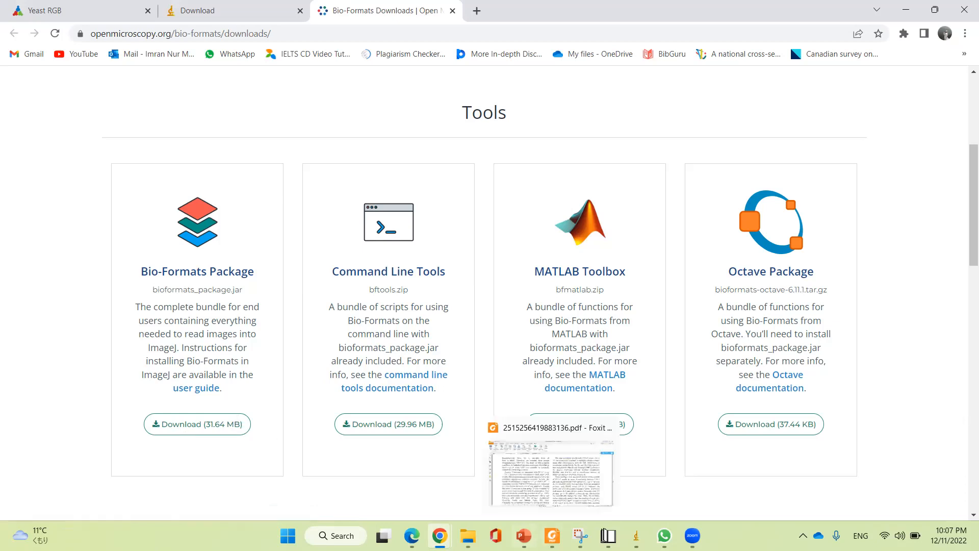
Switch to File Explorer and check for bioformats_package.jar in the plugins folder of the ImageJ installation
mouse_move(467, 536)
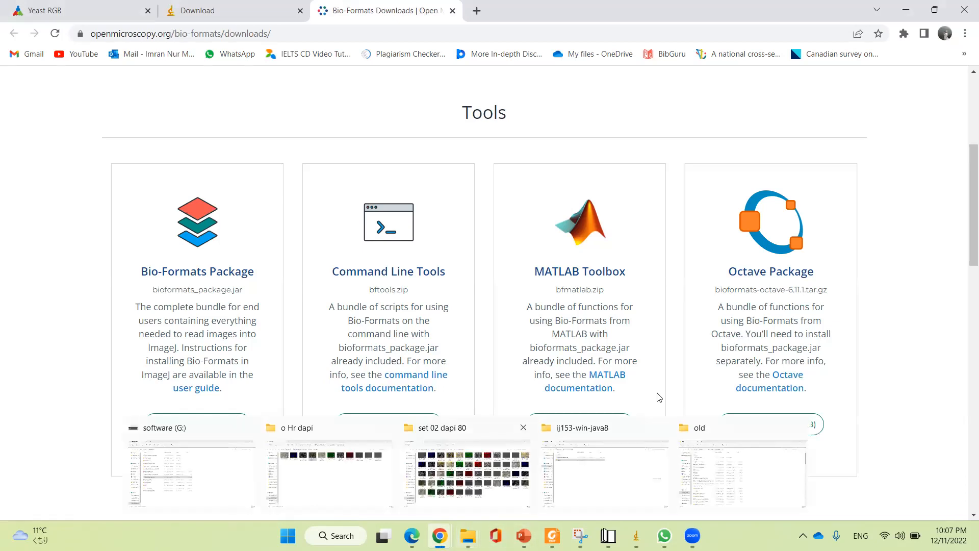
left_click(618, 480)
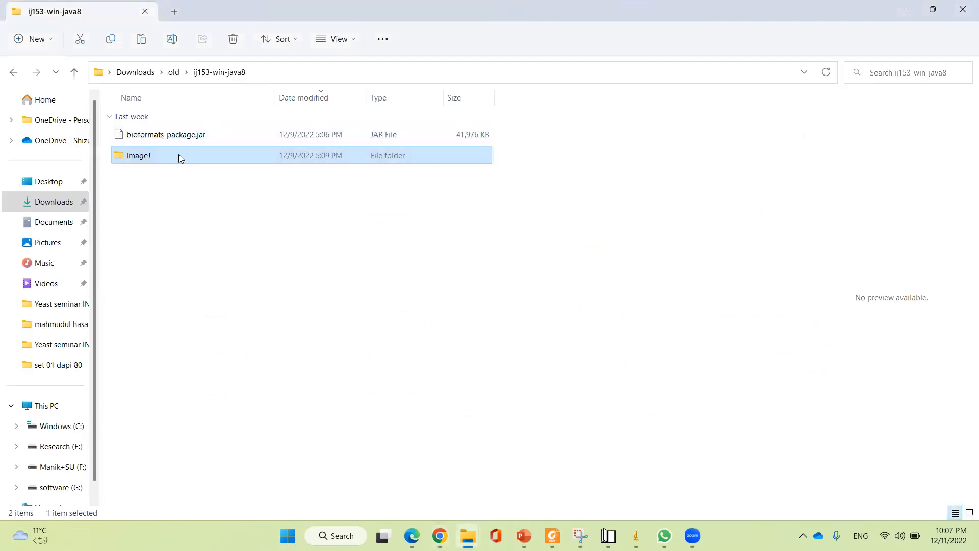
double_click(159, 159)
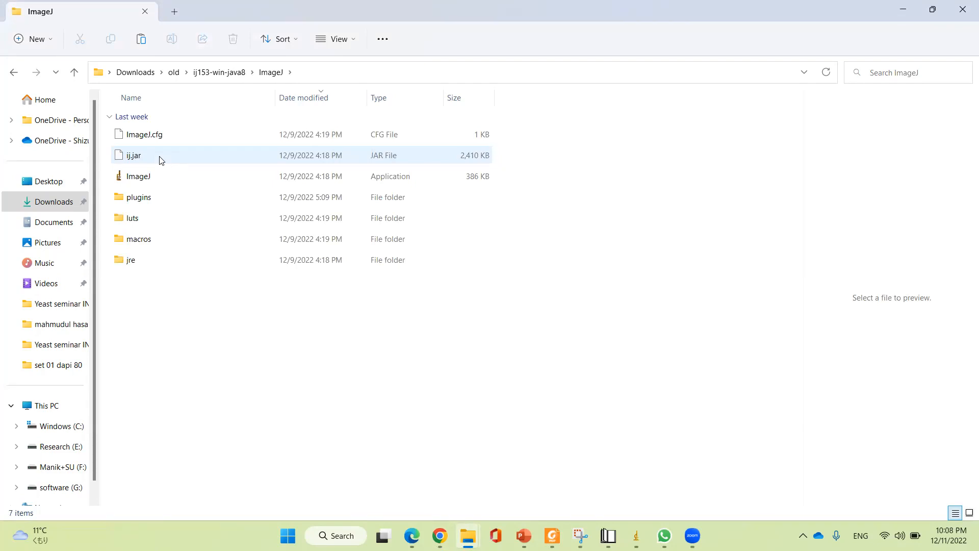
double_click(155, 202)
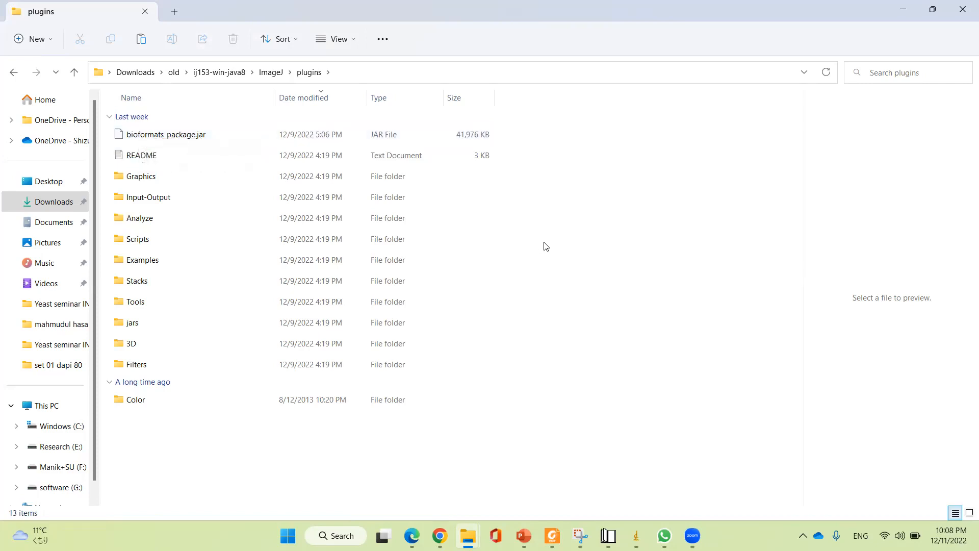
left_click(74, 73)
Bring the desktop ImageJ window forward and minimize the File Explorer and Chrome windows behind it
mouse_move(608, 535)
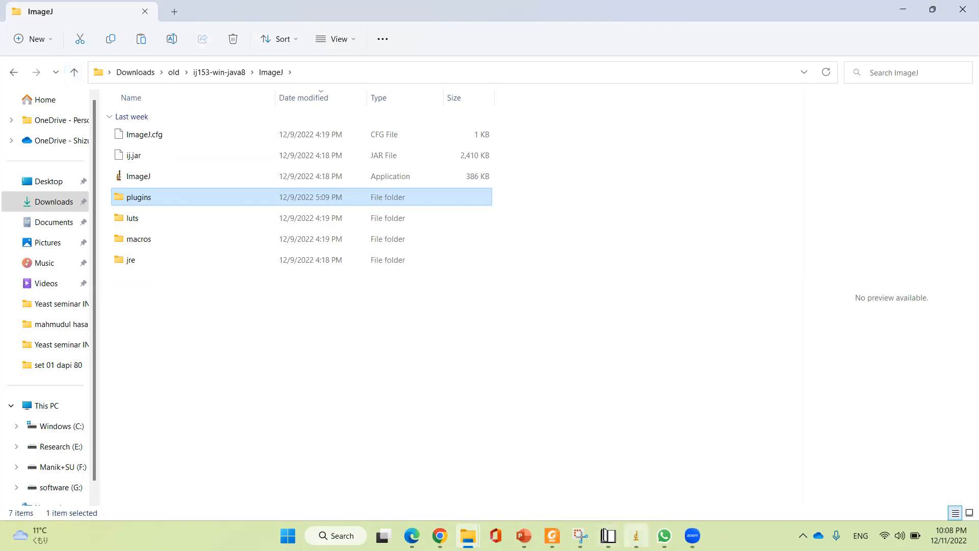
left_click(627, 505)
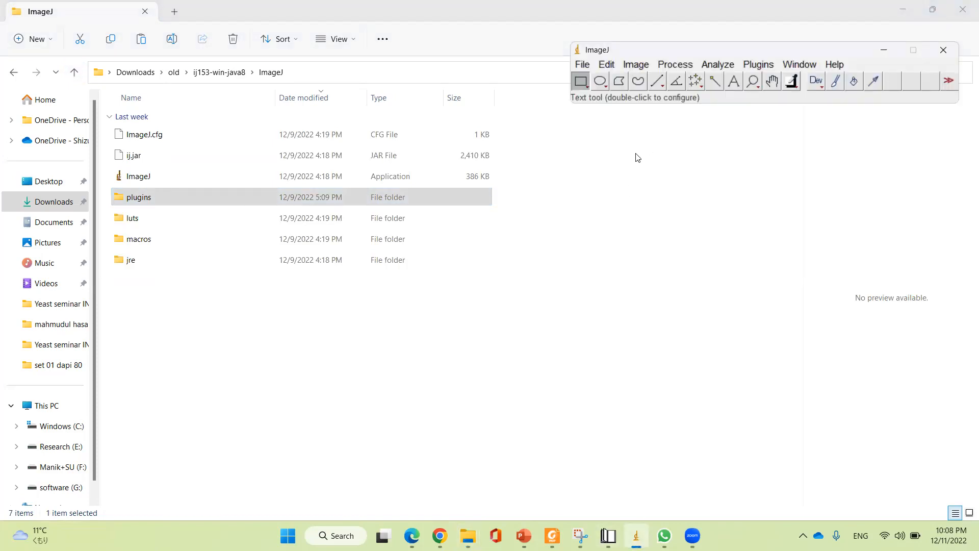
left_click(902, 16)
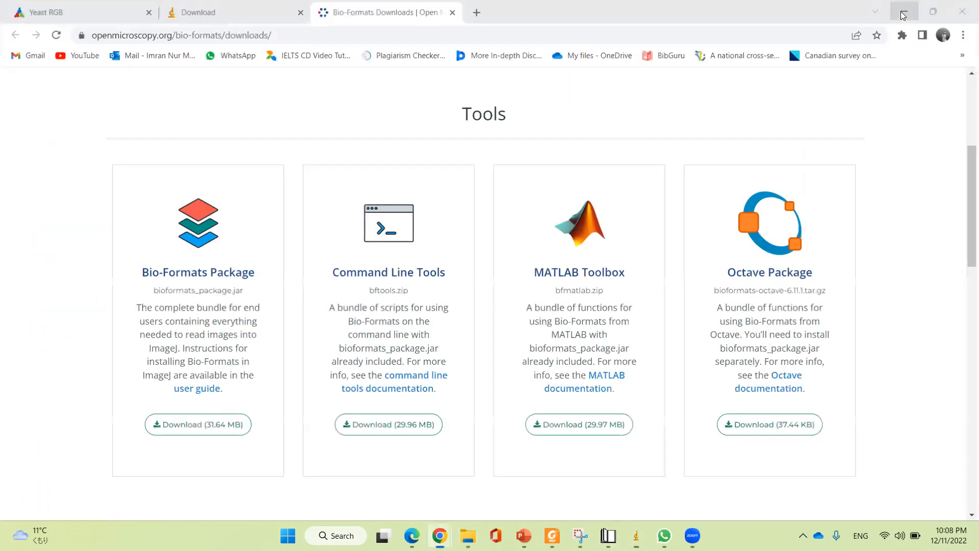
left_click(903, 14)
left_click(902, 15)
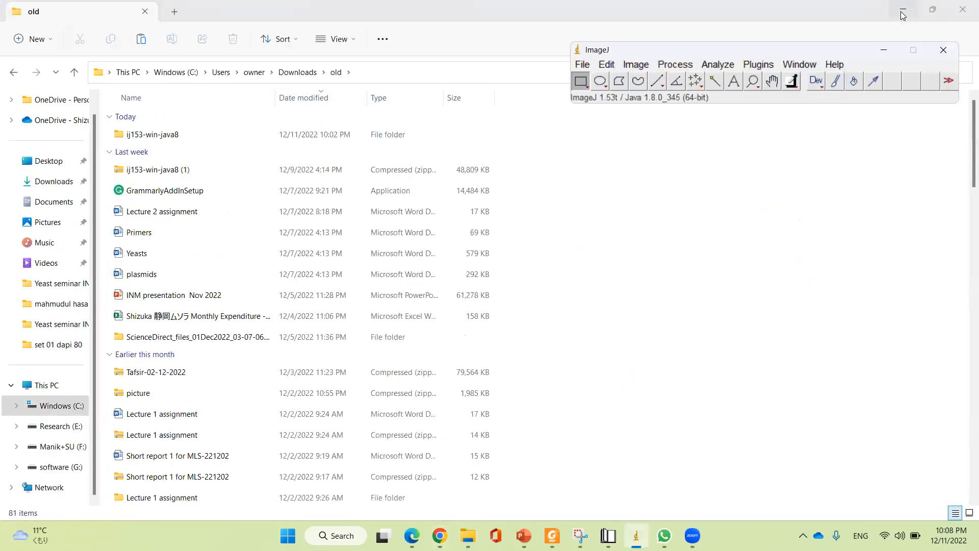
left_click(902, 10)
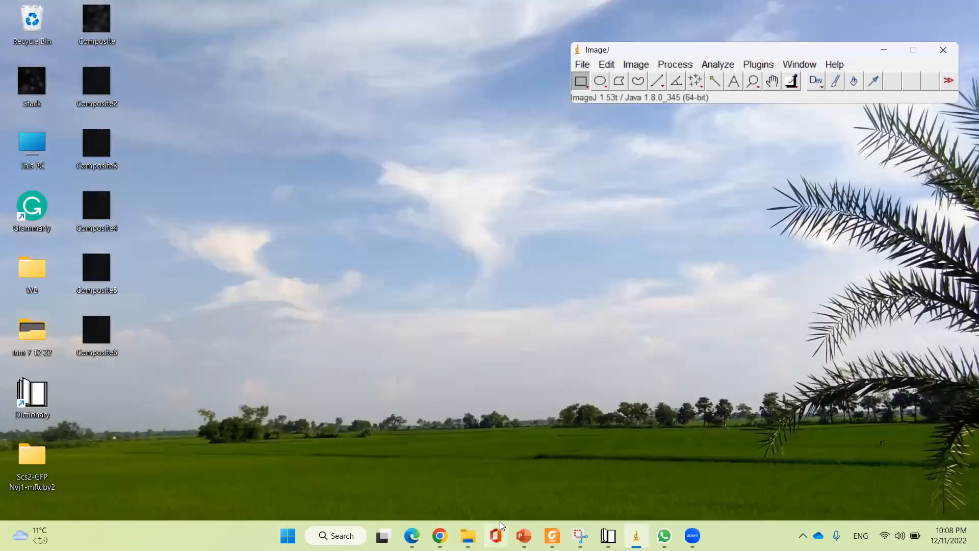
Switch to the File Explorer window showing the o Hr dapi images and open the neighbouring 3 hr dapi folder in Mruby2
mouse_move(468, 535)
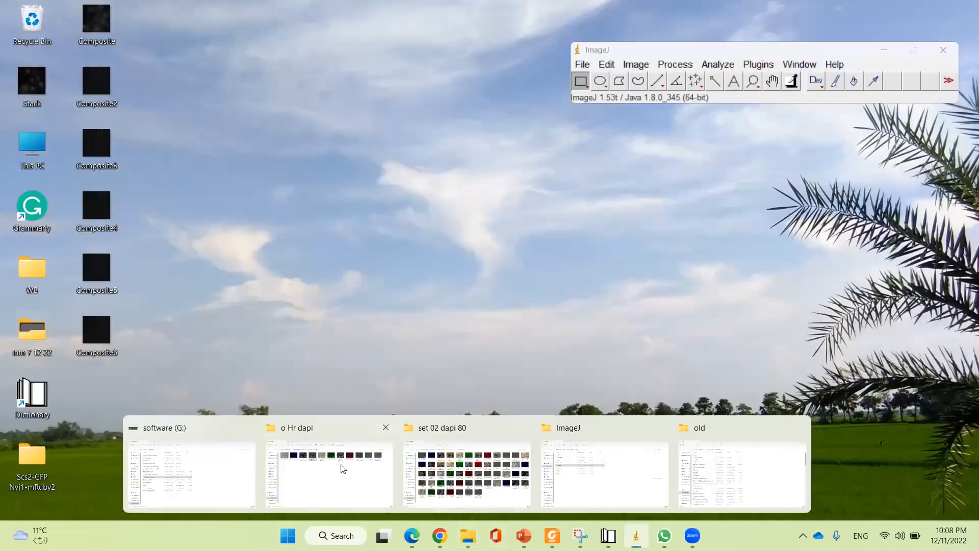
left_click(342, 466)
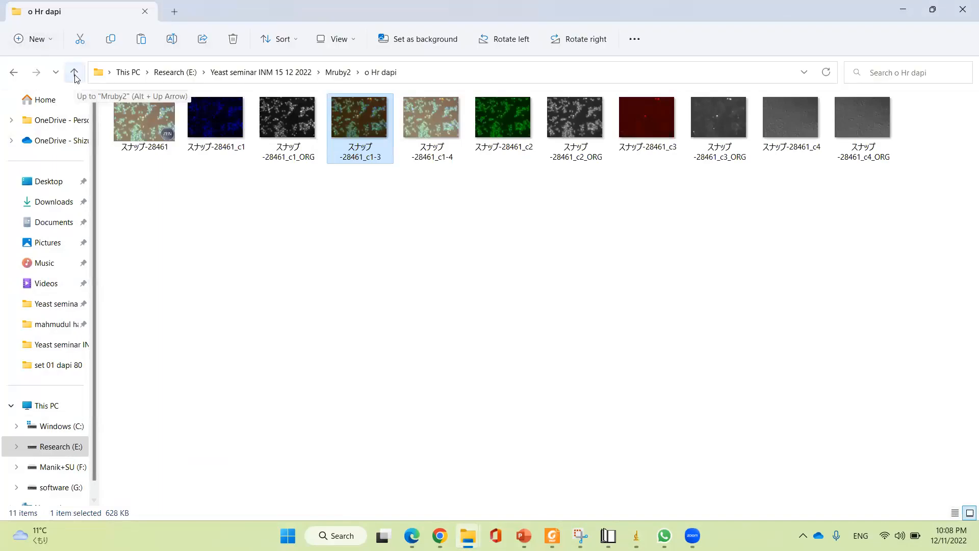
left_click(74, 73)
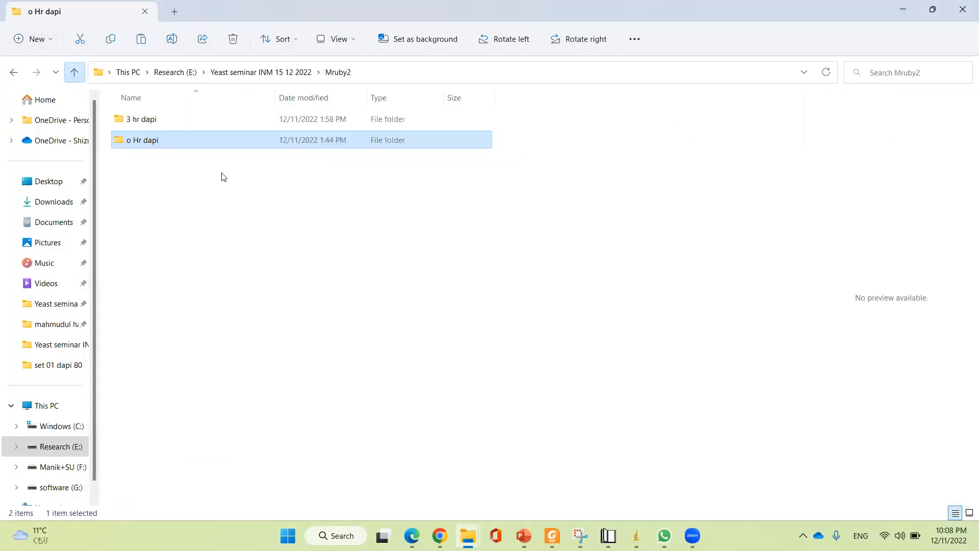
double_click(148, 119)
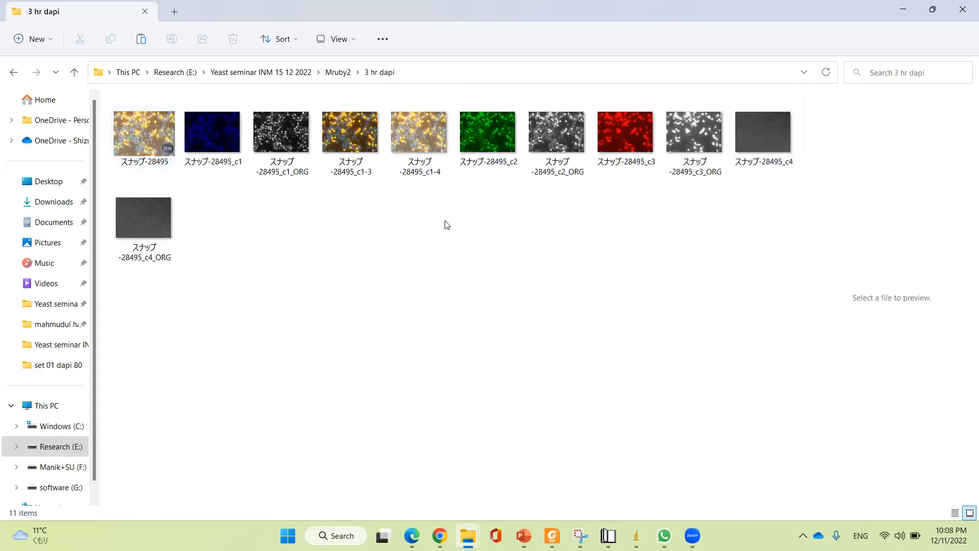
Switch to ImageJ and import スナップ-28495.czi from the 3 hr dapi folder through Bio-Formats, with Split channels enabled
mouse_move(664, 535)
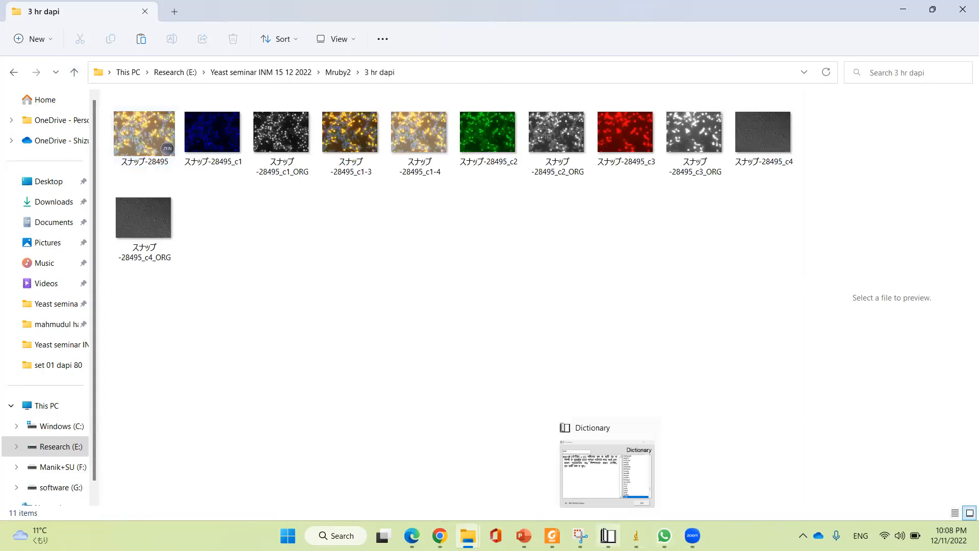
left_click(623, 506)
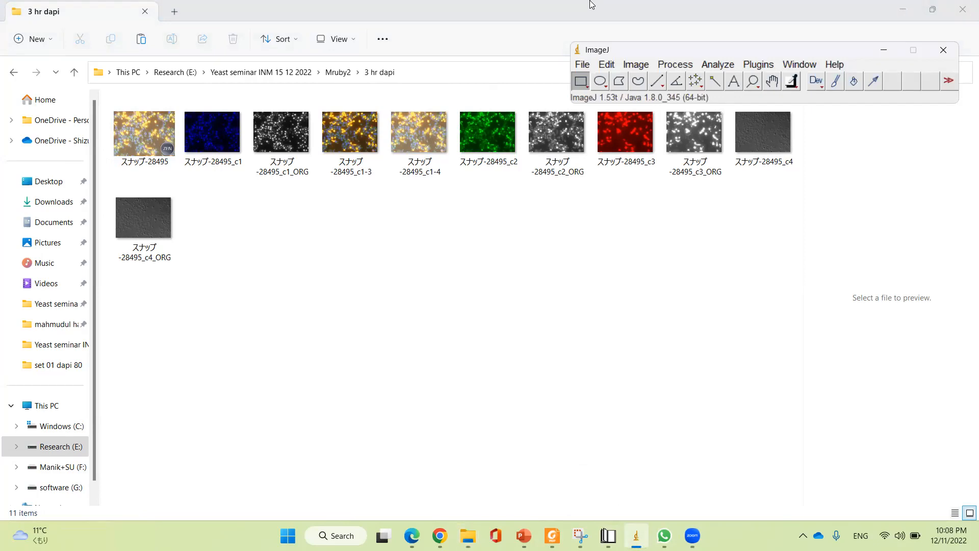
left_click_drag(687, 50, 695, 136)
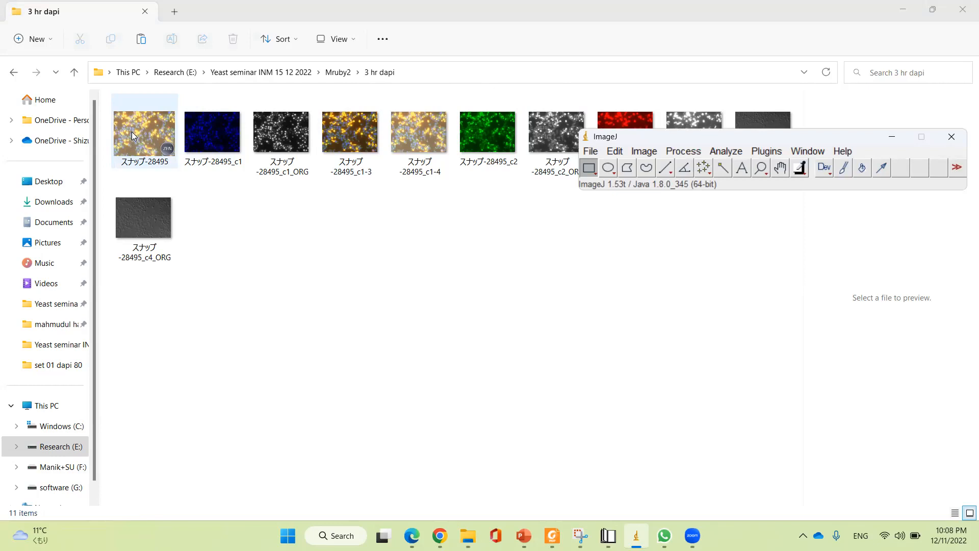
left_click_drag(131, 132, 634, 156)
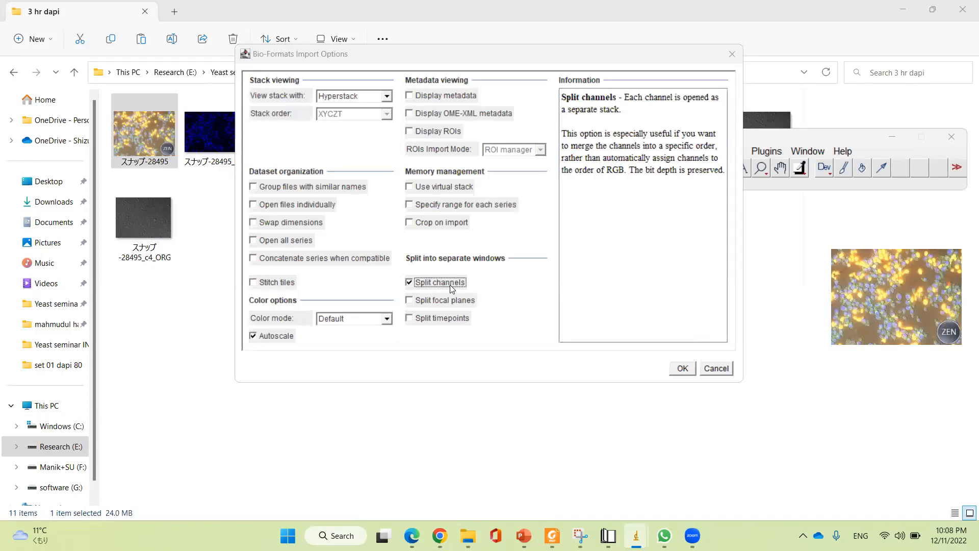
left_click(681, 369)
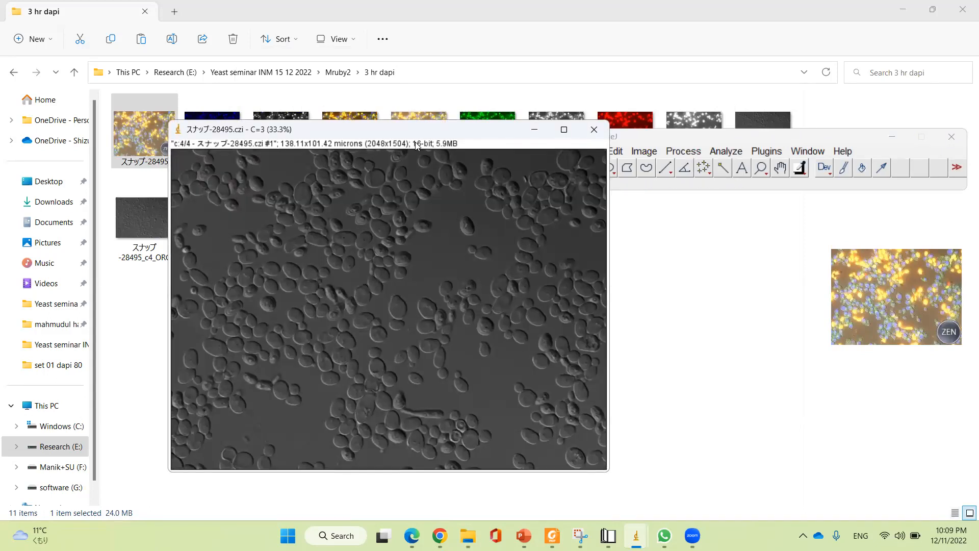
Resize the square selection on the C=1 channel image to 230 by 230 pixels with Specify, keeping its X and Y coordinates
left_click_drag(415, 143, 517, 176)
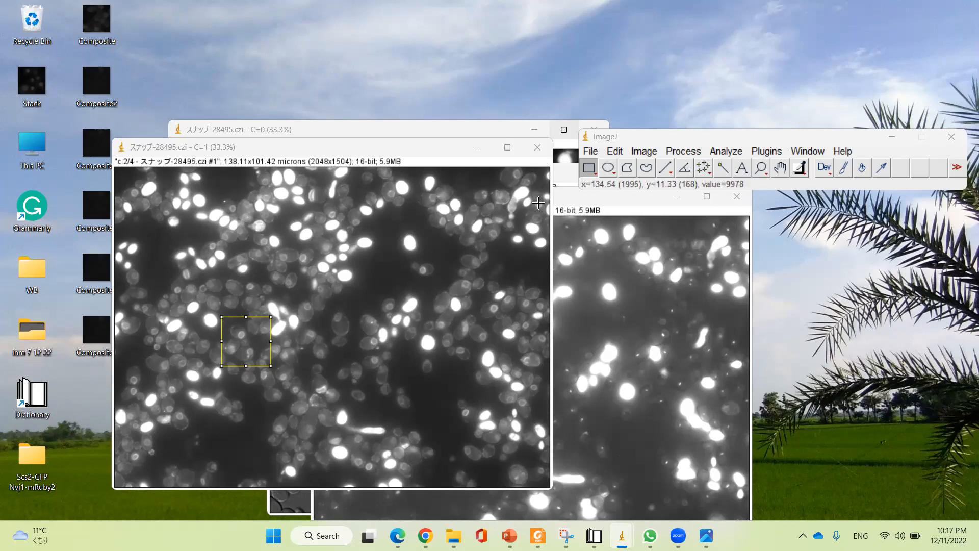
left_click(616, 151)
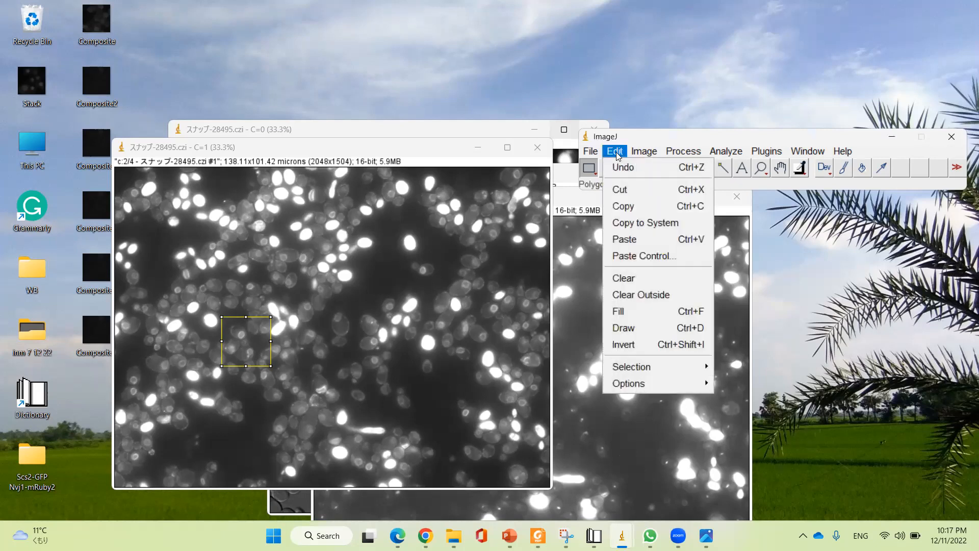
mouse_move(670, 370)
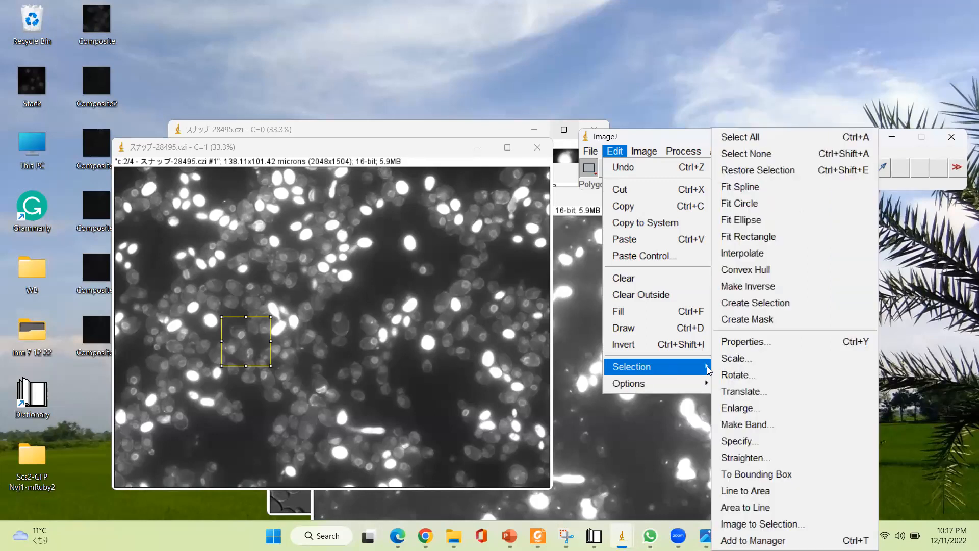
left_click(753, 437)
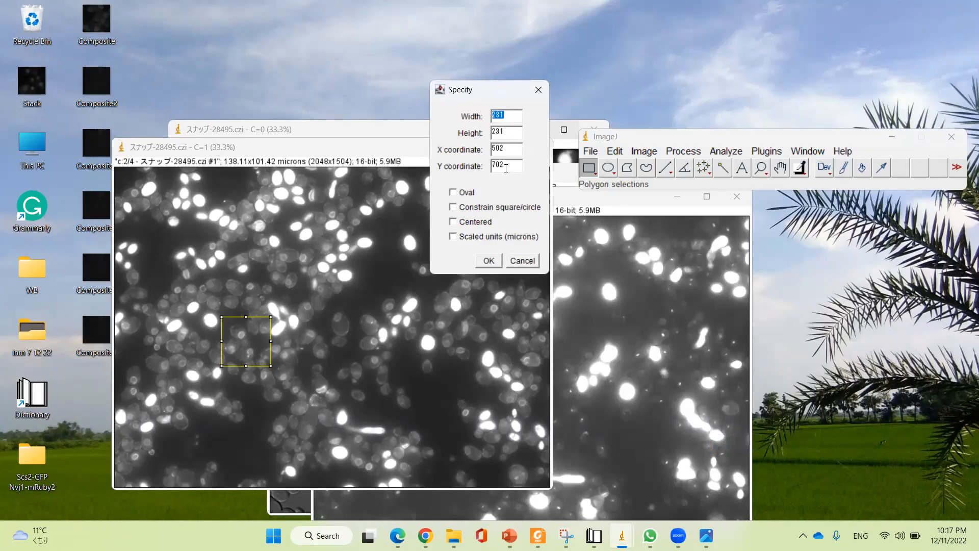
key("BackSpace")
type("0")
double_click(506, 130)
type("230")
double_click(510, 152)
double_click(510, 165)
left_click(512, 167)
left_click(488, 260)
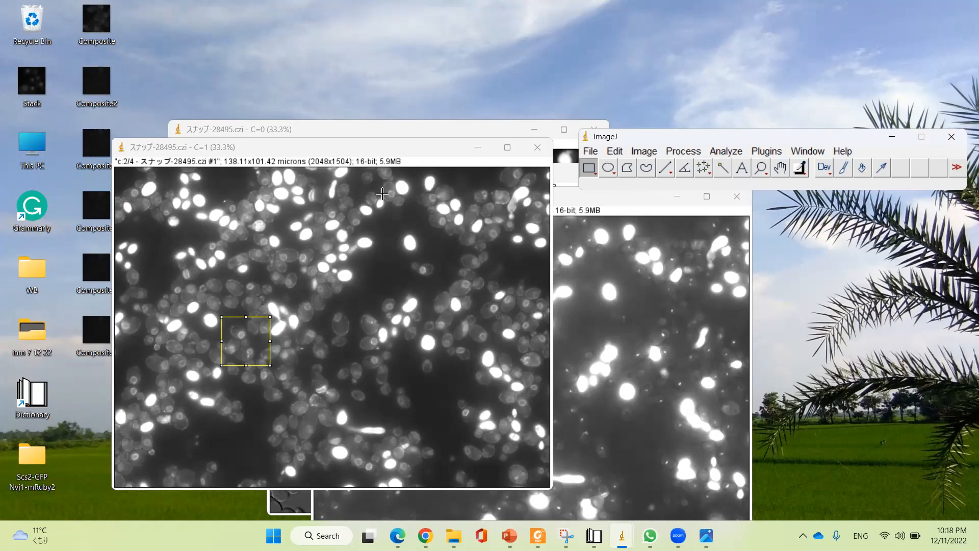
Combine the open channel images into a stack named Stack 3 h, using titles as labels and keeping the source images
left_click(642, 152)
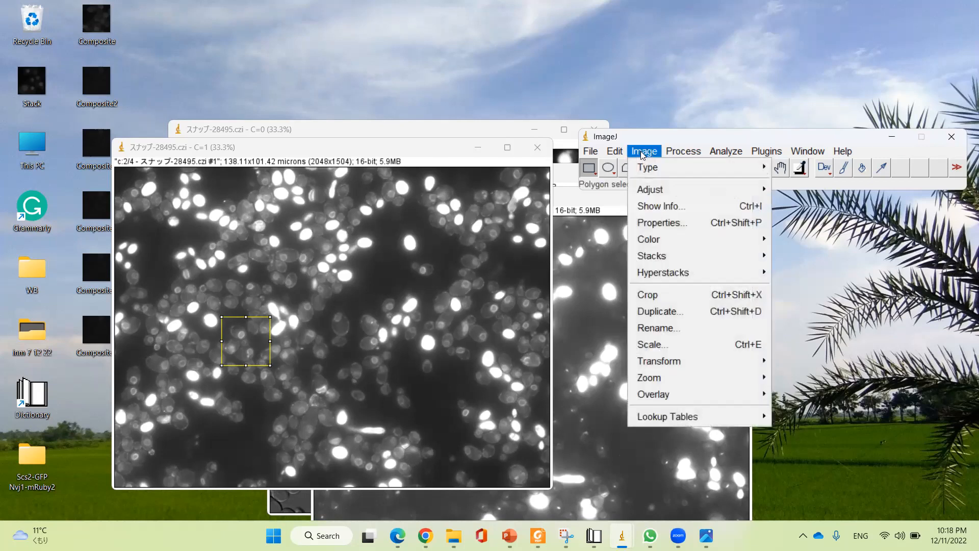
mouse_move(684, 259)
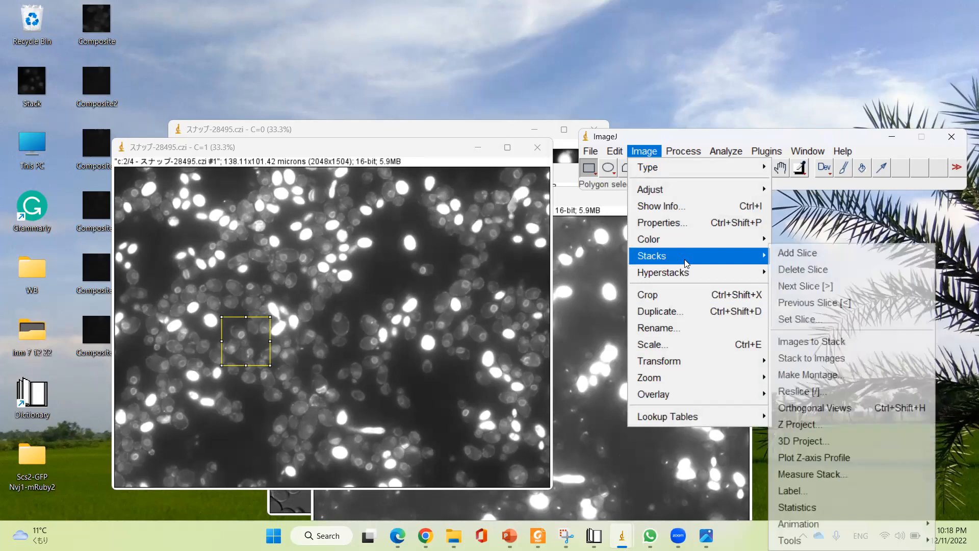
left_click(814, 345)
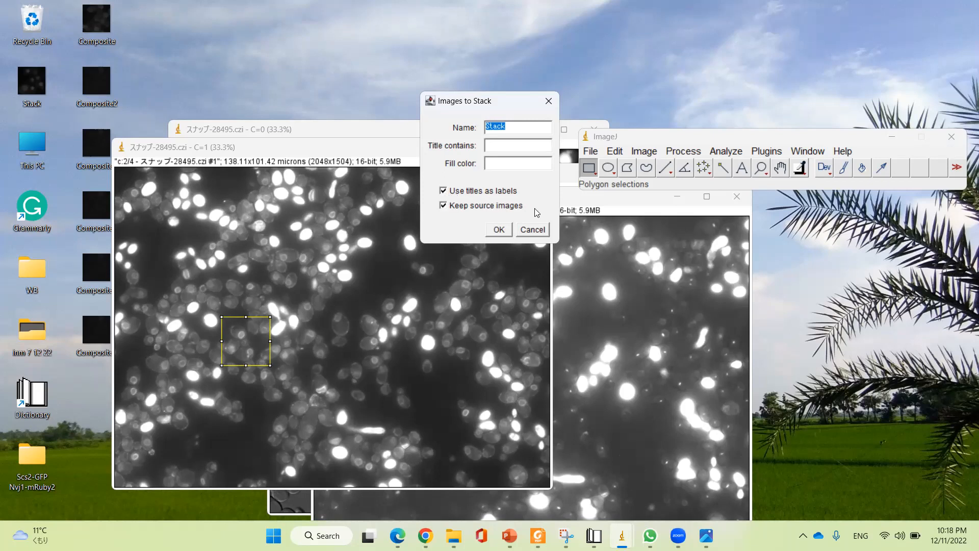
left_click(517, 126)
type("3 h")
left_click(498, 229)
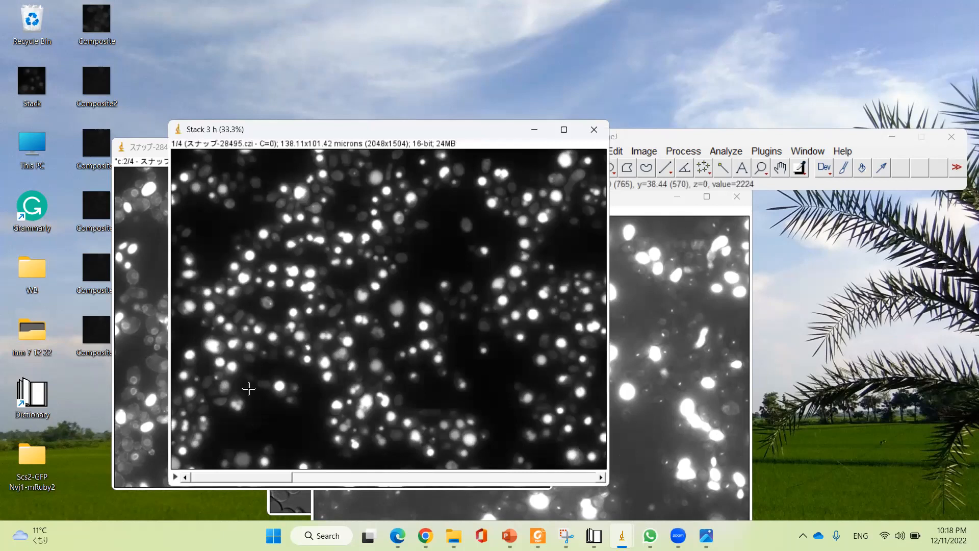
Step through the four slices of Stack 3 h up to the last channel and back to the first
left_click(602, 476)
left_click(602, 476)
left_click(602, 476)
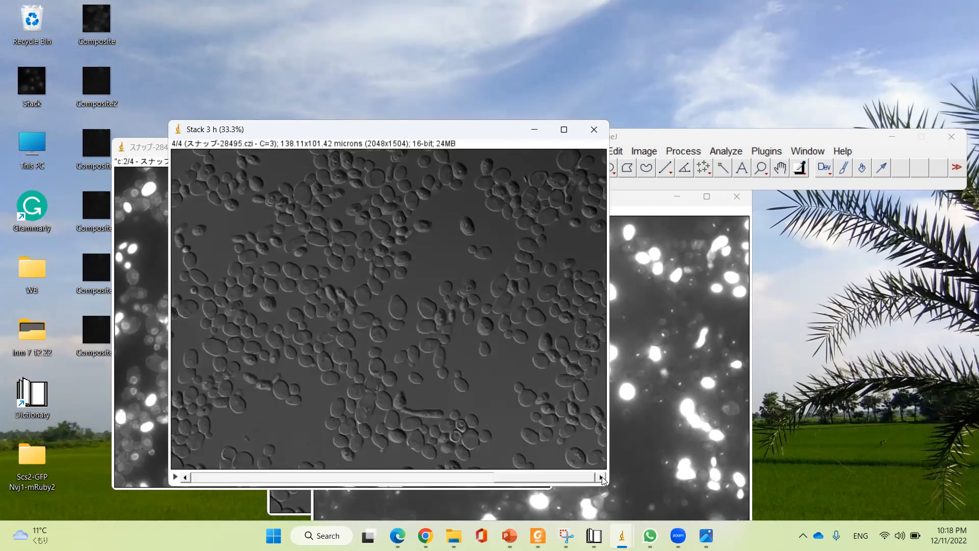
left_click(186, 477)
left_click(185, 476)
left_click(186, 477)
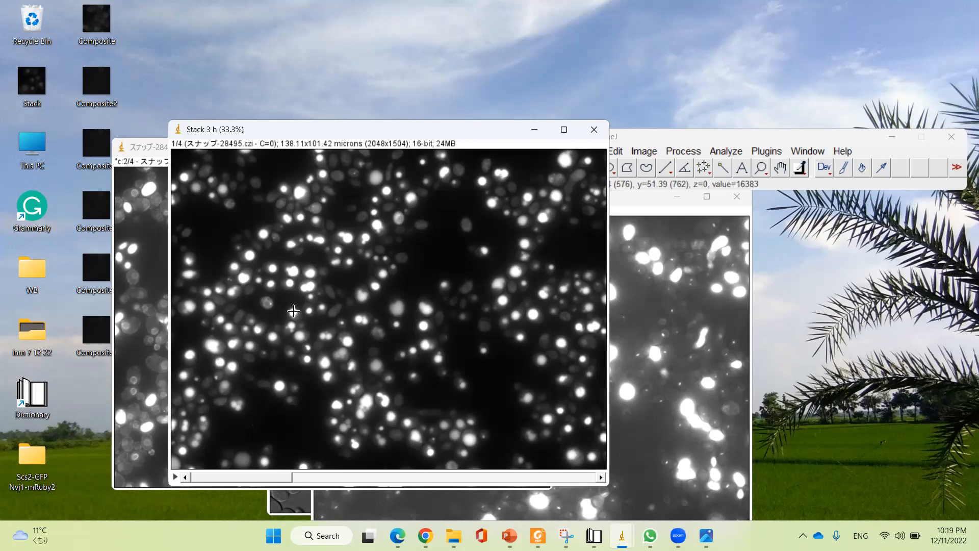
Draw a rectangular selection on Stack 3 h and specify it as 230 wide, 230 high, at X 502 and Y 702
left_click_drag(256, 295, 320, 351)
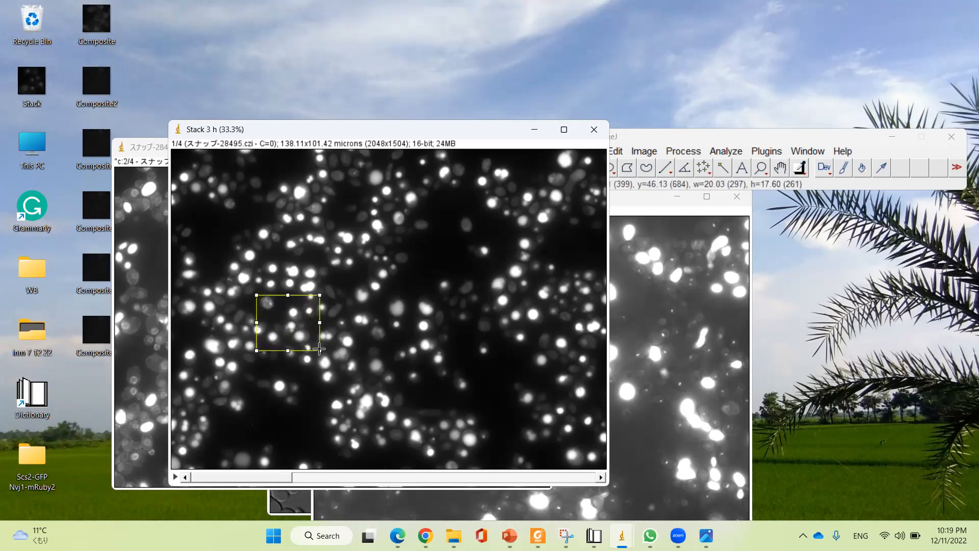
left_click(617, 152)
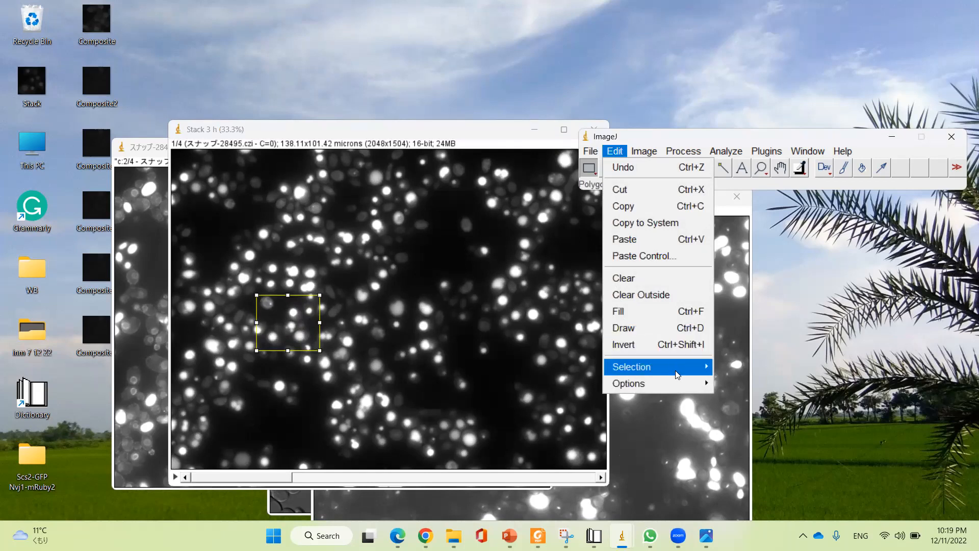
mouse_move(678, 367)
left_click(776, 442)
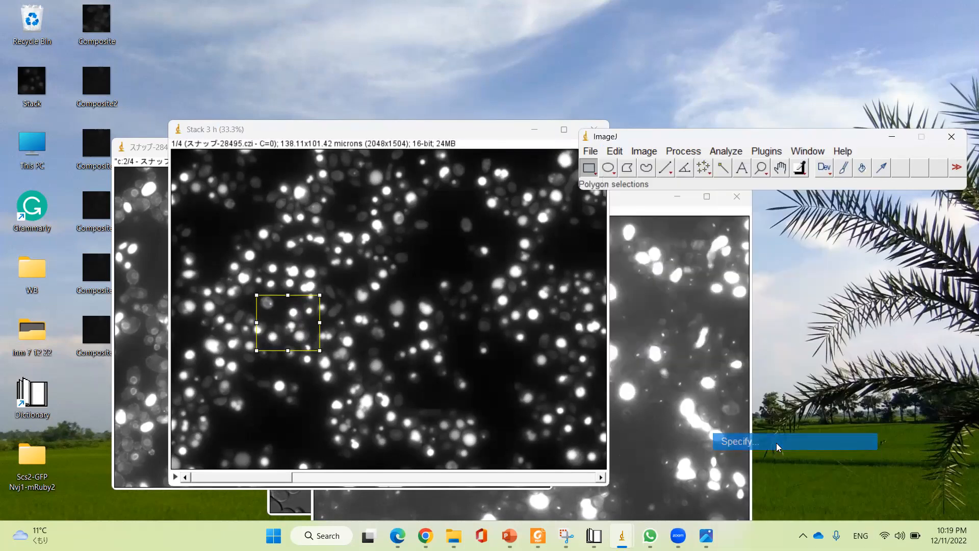
type("230")
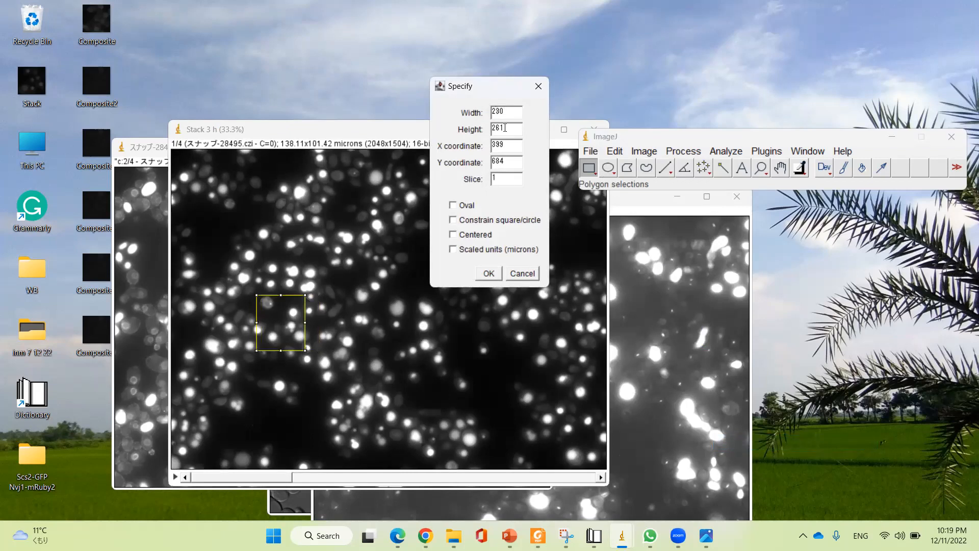
type("230")
double_click(505, 146)
type("502")
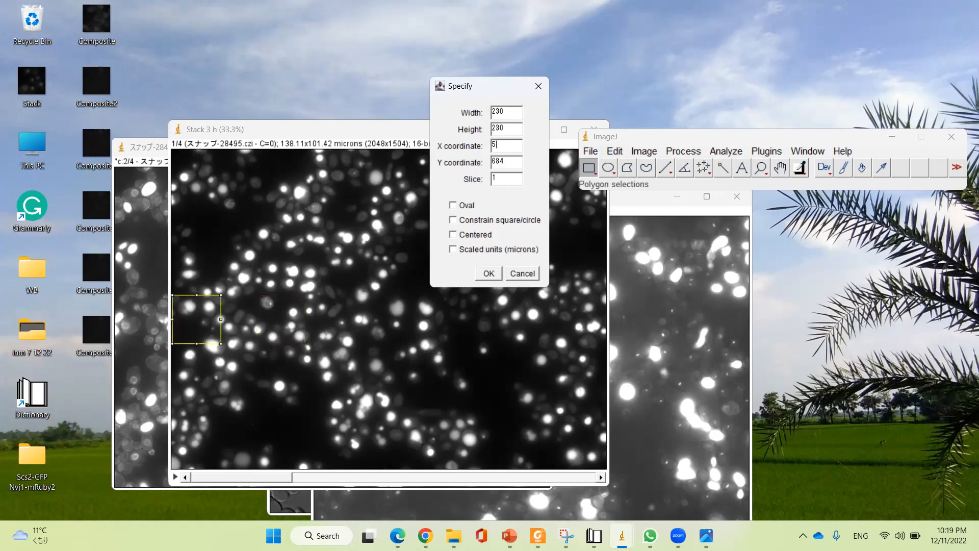
double_click(509, 163)
type("702")
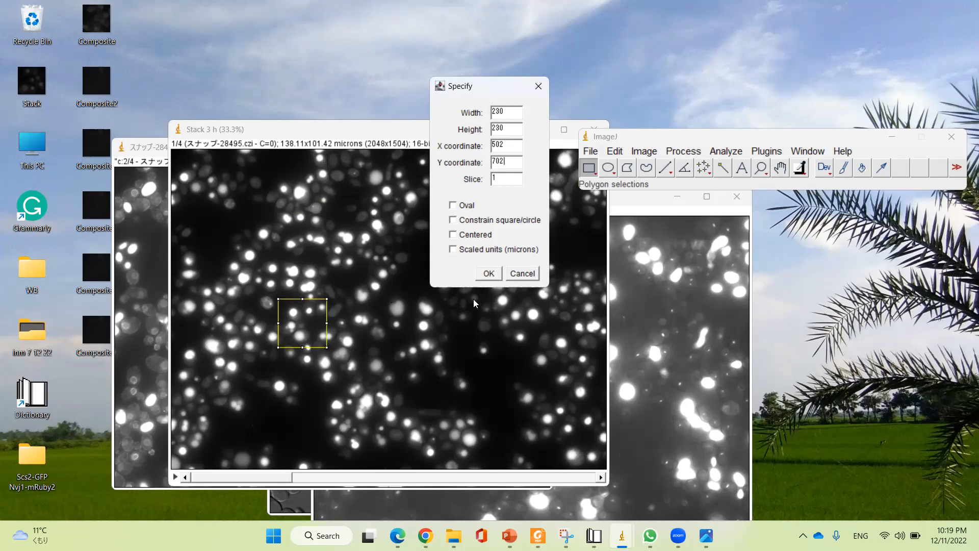
left_click(499, 272)
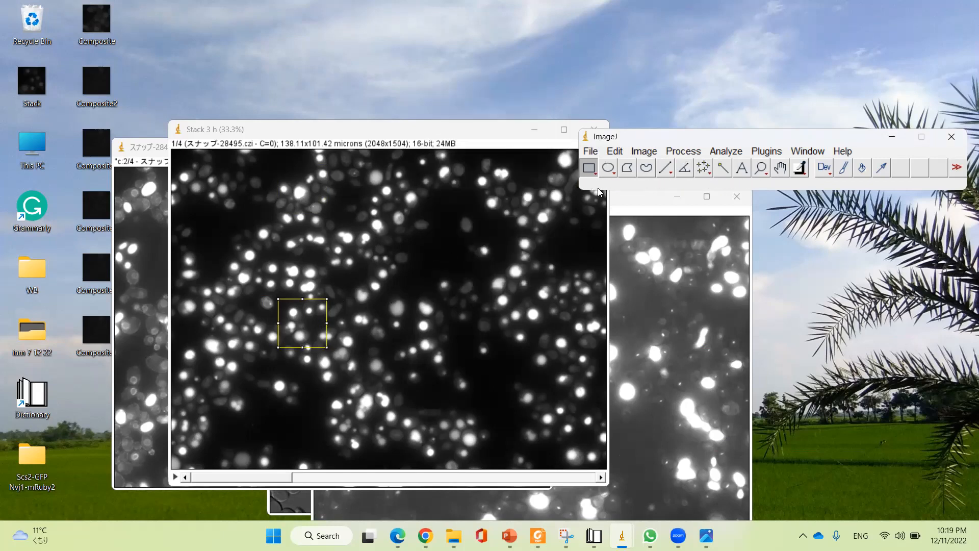
Crop Stack 3 h to the selected square
left_click(614, 151)
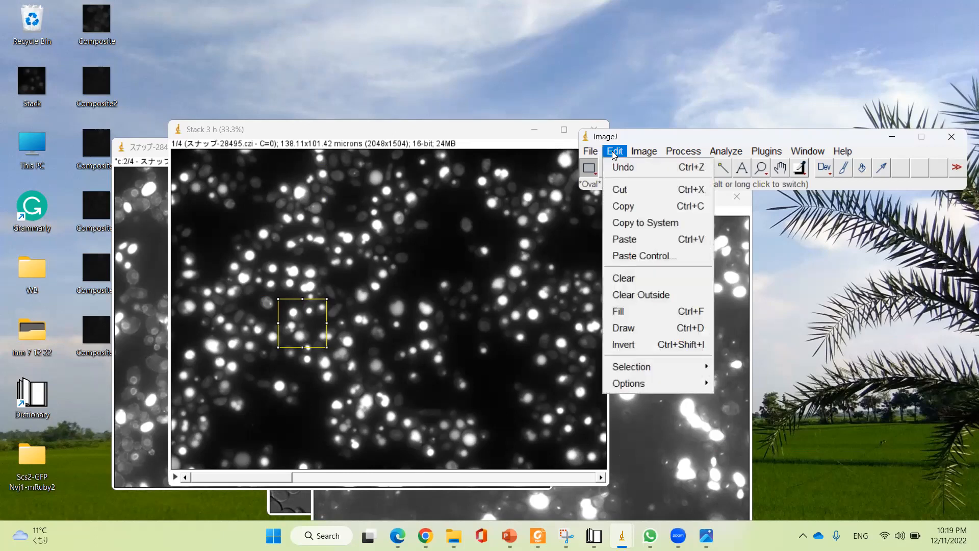
mouse_move(594, 153)
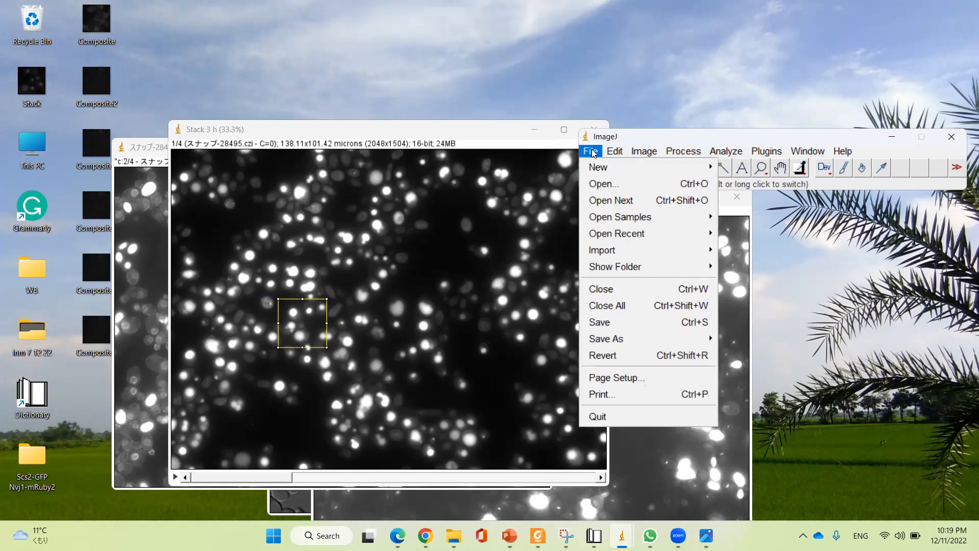
mouse_move(640, 155)
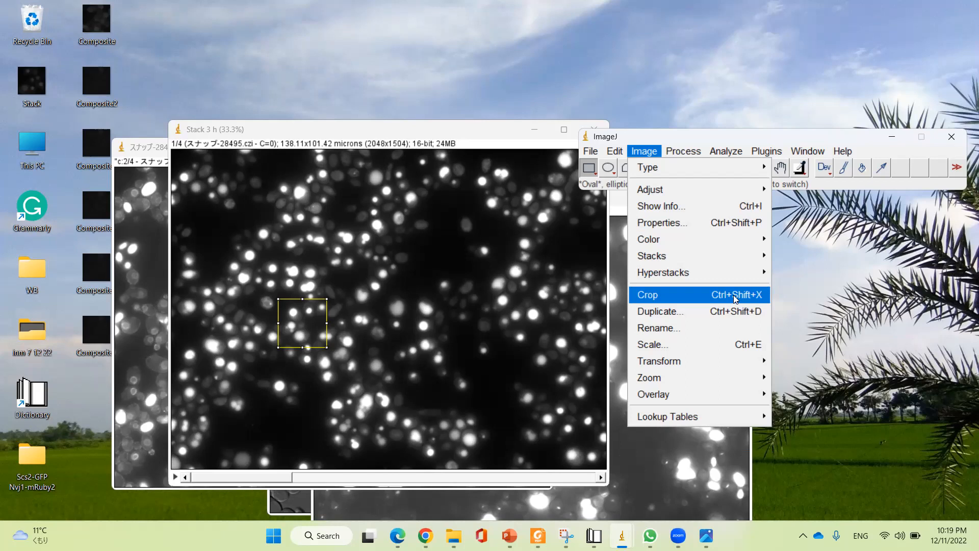
left_click(647, 136)
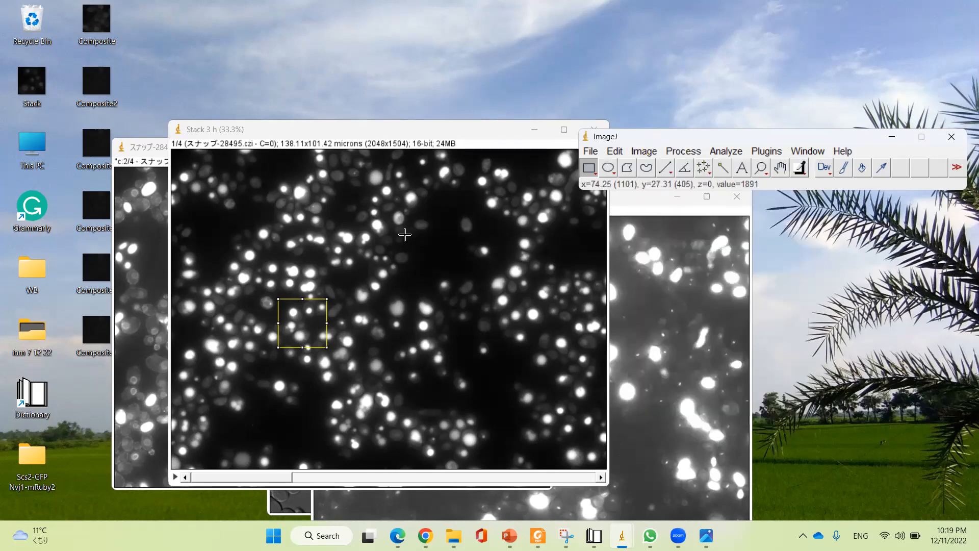
key("ctrl+shift+x")
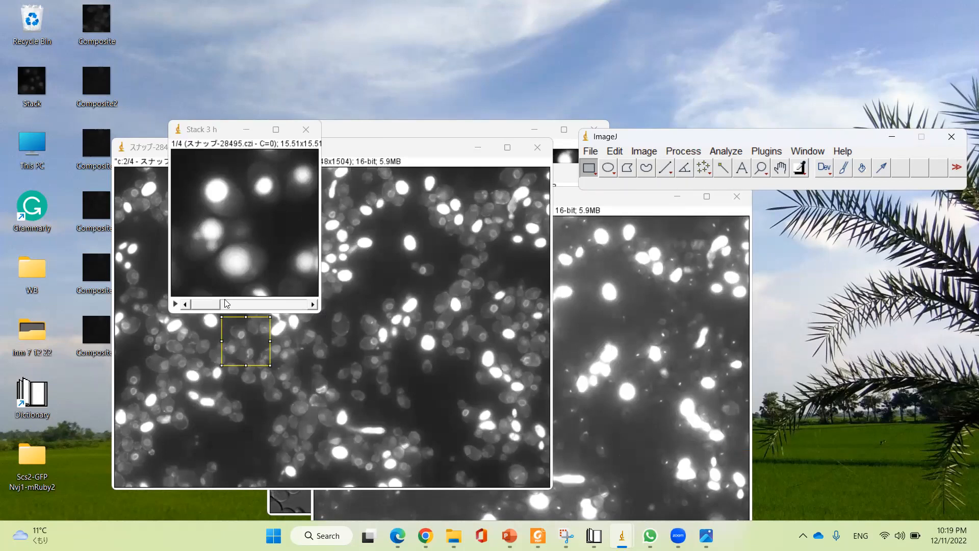
Look through the channels of the cropped stack up to slice 4 and back to slice 1
left_click(314, 303)
left_click(314, 304)
left_click(313, 304)
left_click(185, 304)
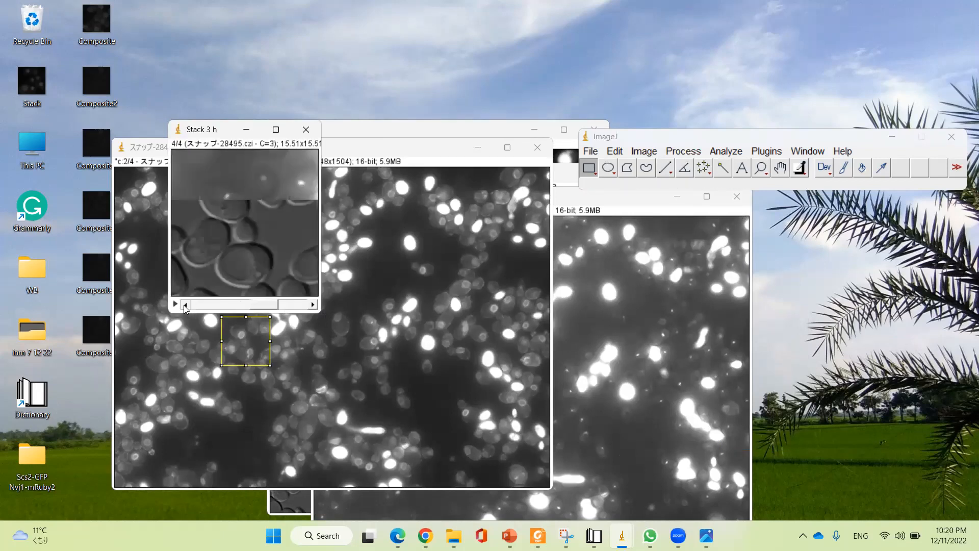
left_click(185, 303)
left_click(184, 304)
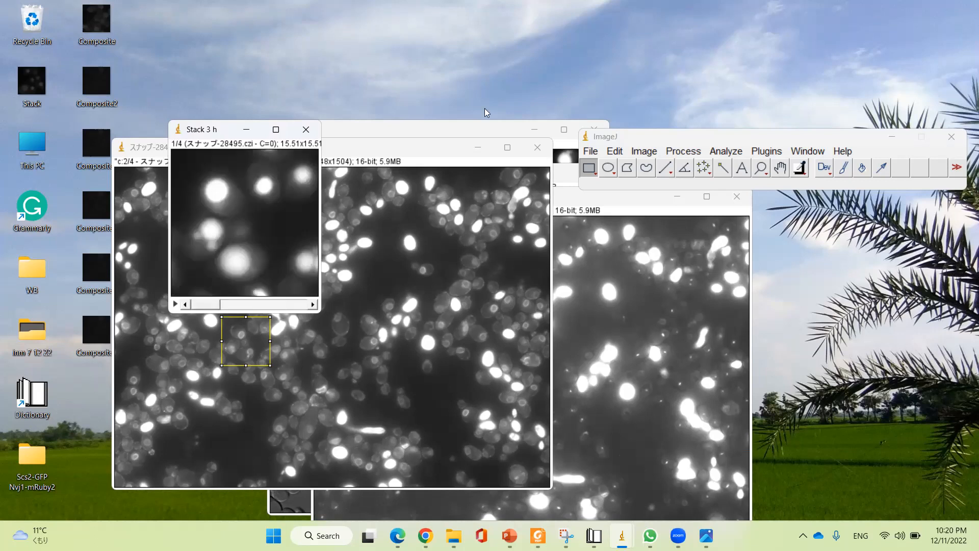
Copy the cropped C=0 slice to the system clipboard and paste it on slide 13 in PowerPoint, placed above the lower right cell picture
left_click(614, 151)
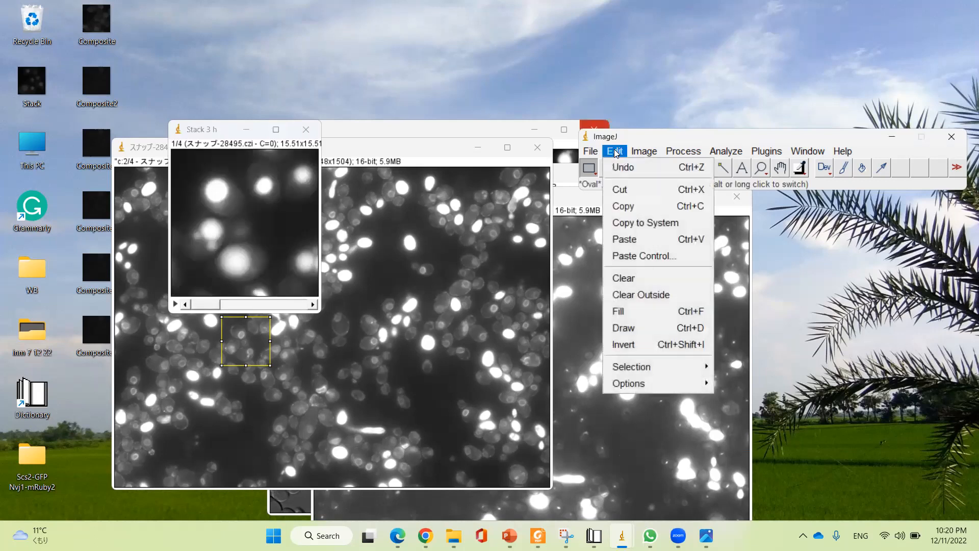
left_click(643, 223)
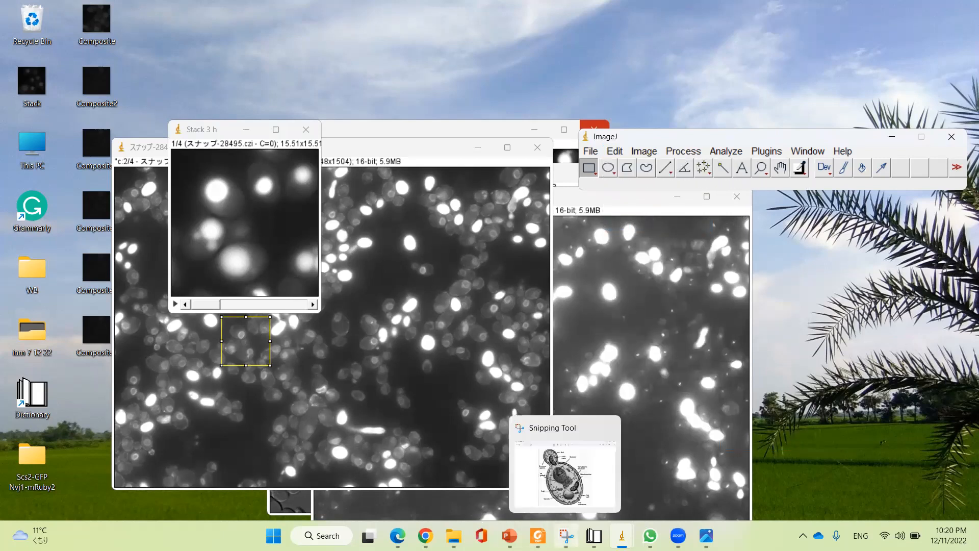
left_click(505, 532)
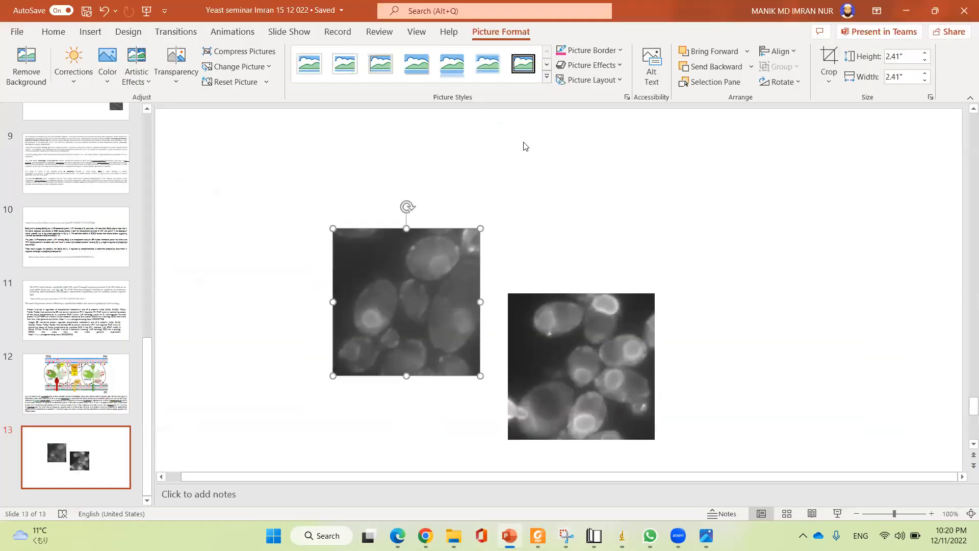
left_click(544, 196)
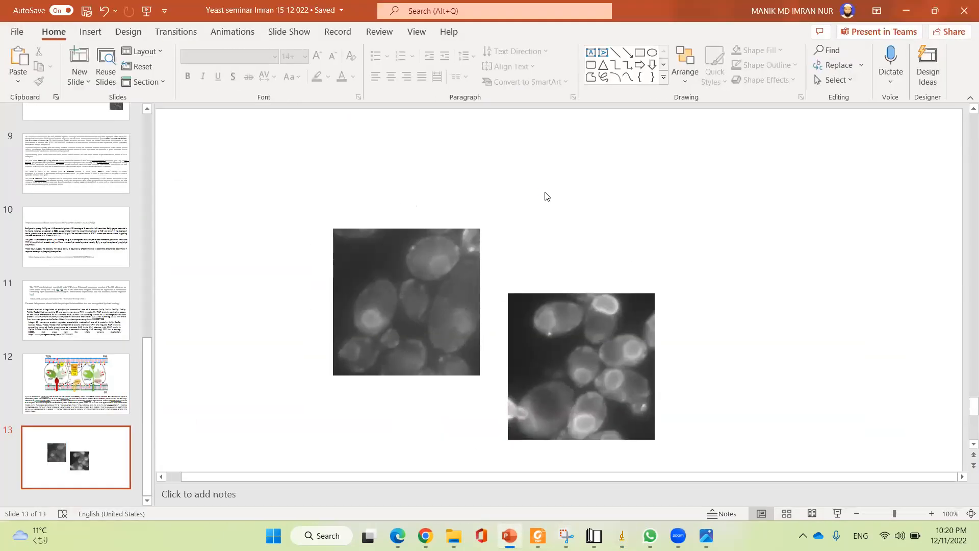
key("ctrl+v")
left_click_drag(577, 270, 668, 151)
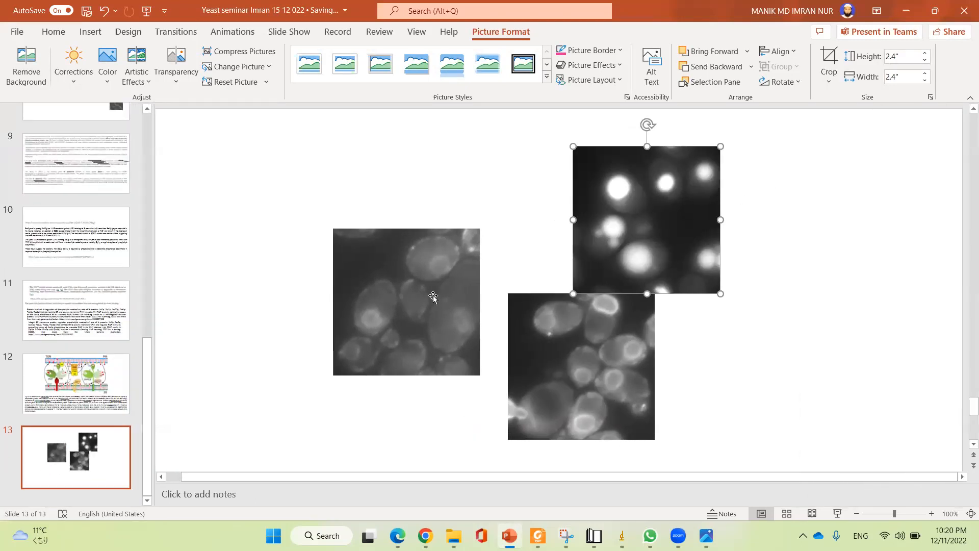
left_click(740, 380)
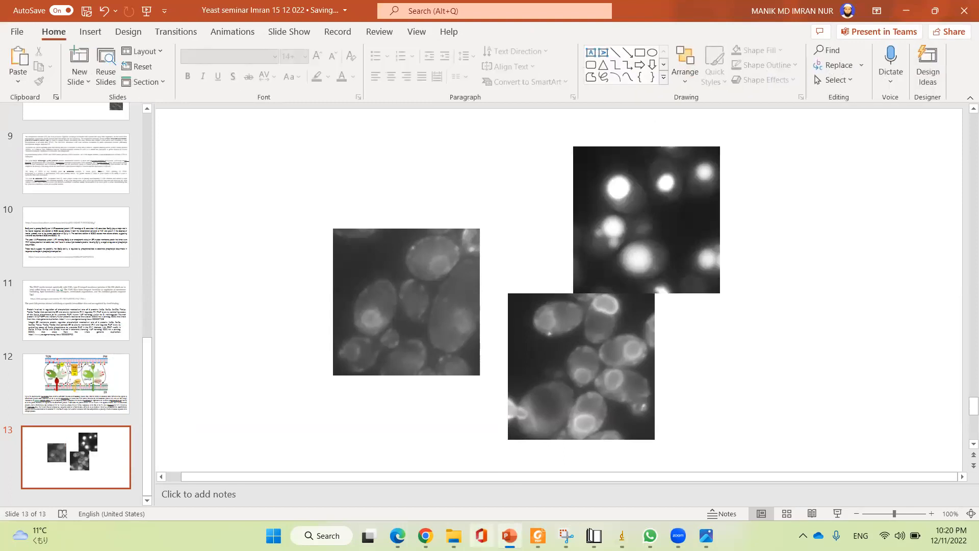
Switch to Stack 3 h in ImageJ and copy its cropped C=1 slice to the system clipboard
mouse_move(593, 534)
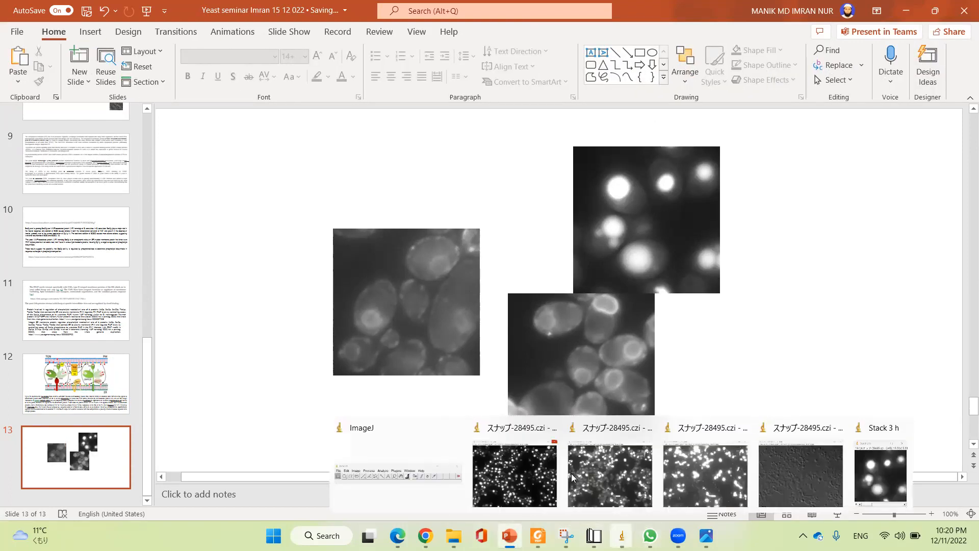
left_click(890, 471)
left_click(907, 11)
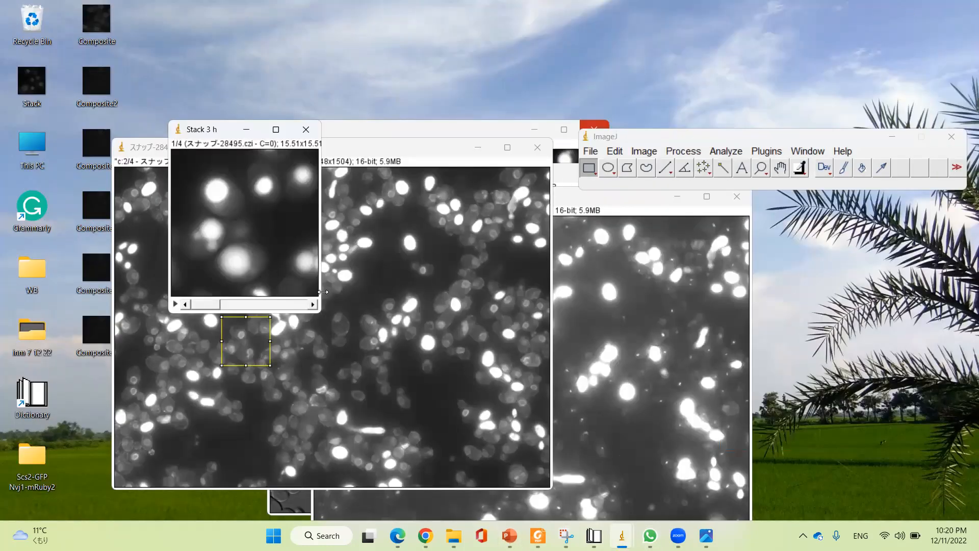
left_click(314, 305)
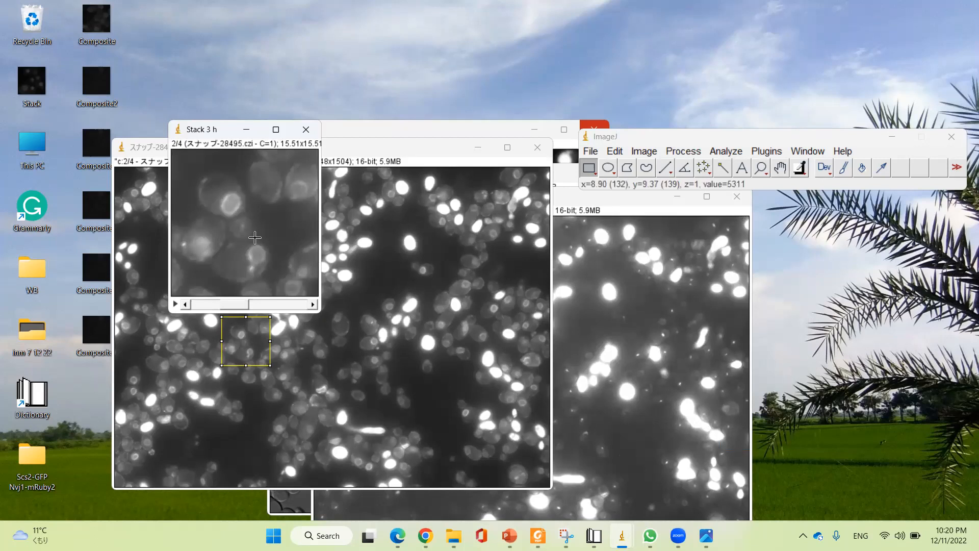
left_click(614, 151)
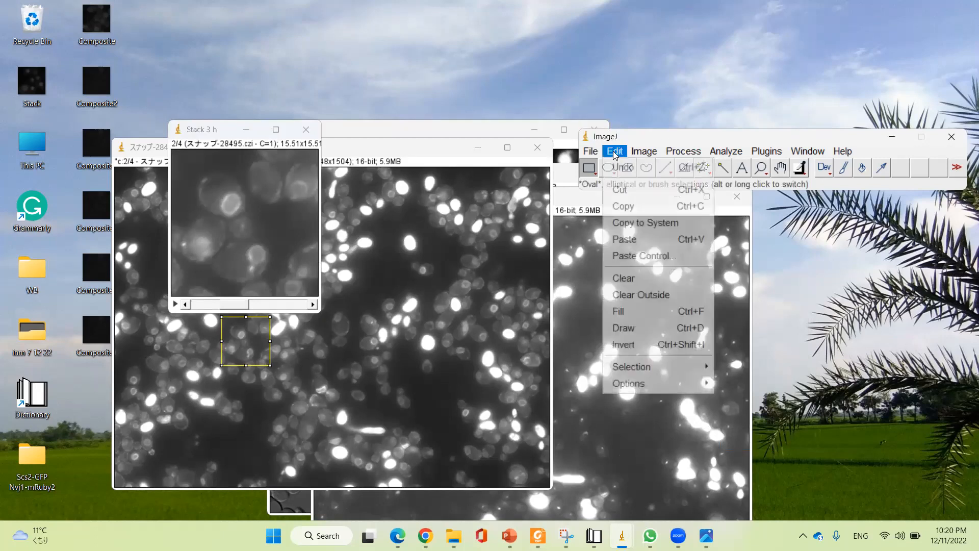
left_click(645, 222)
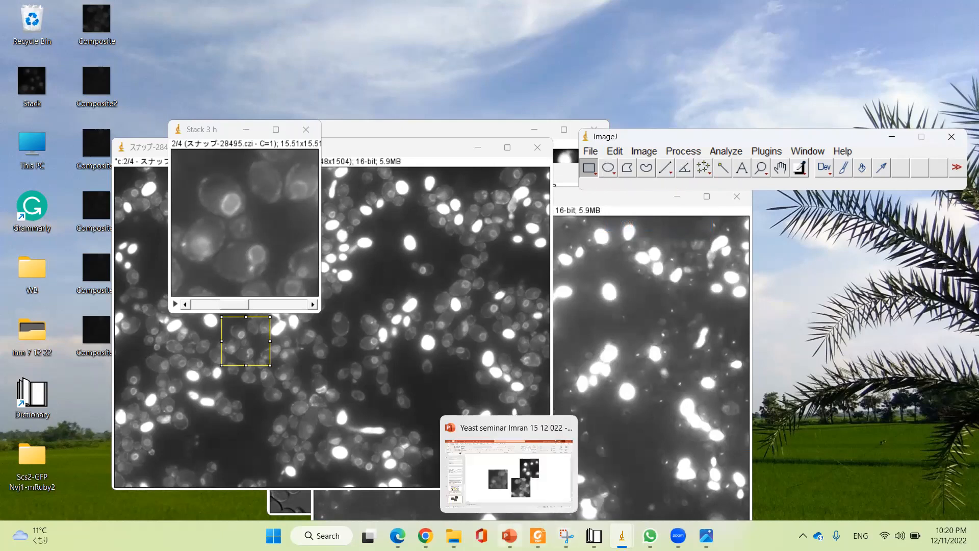
Paste the copied C=1 crop on slide 13 in PowerPoint and place it level with the C=0 picture, on its right side
left_click(509, 535)
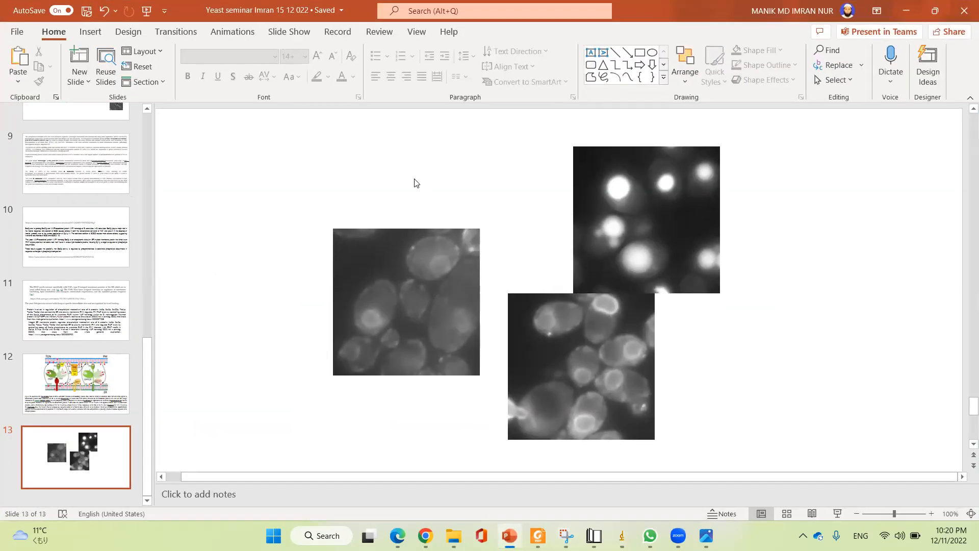
key("ctrl+v")
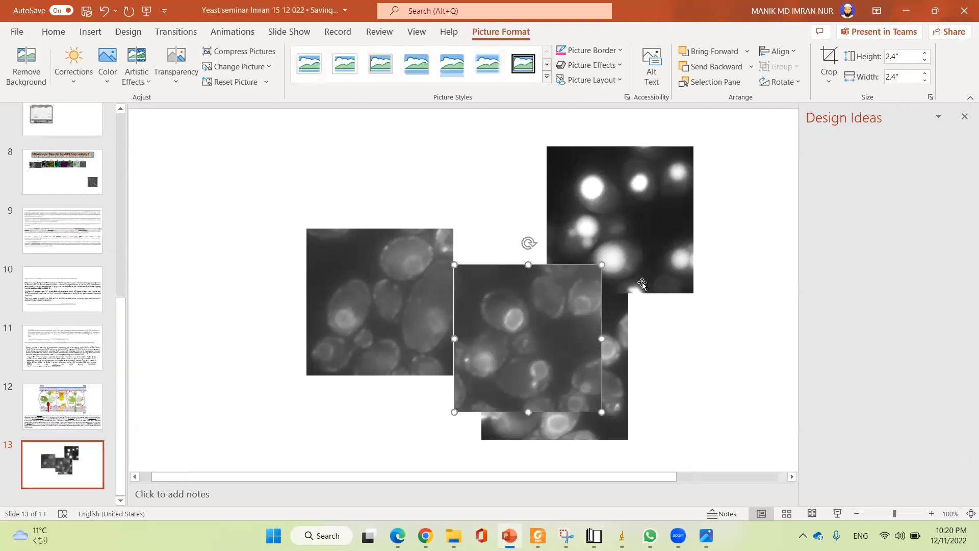
left_click_drag(539, 289, 677, 276)
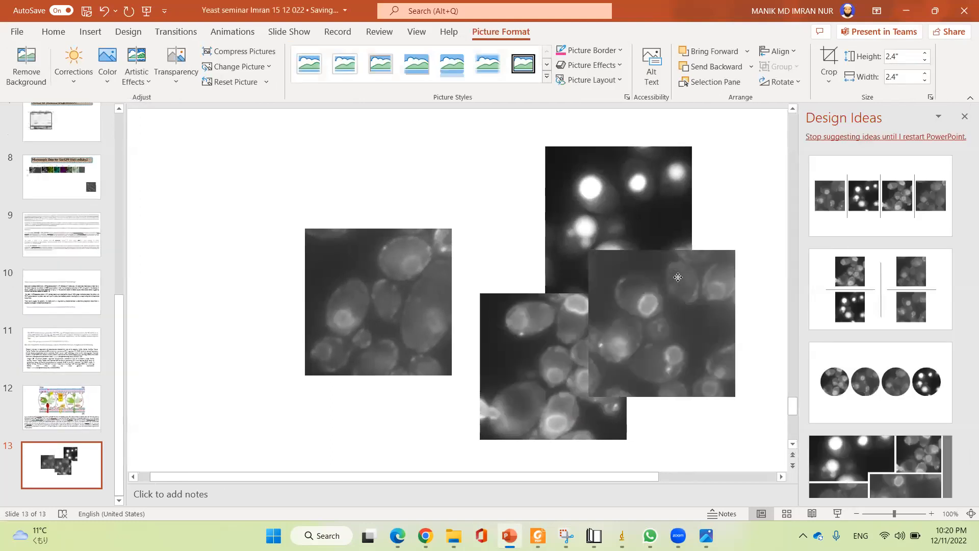
left_click(964, 119)
left_click_drag(691, 302, 811, 200)
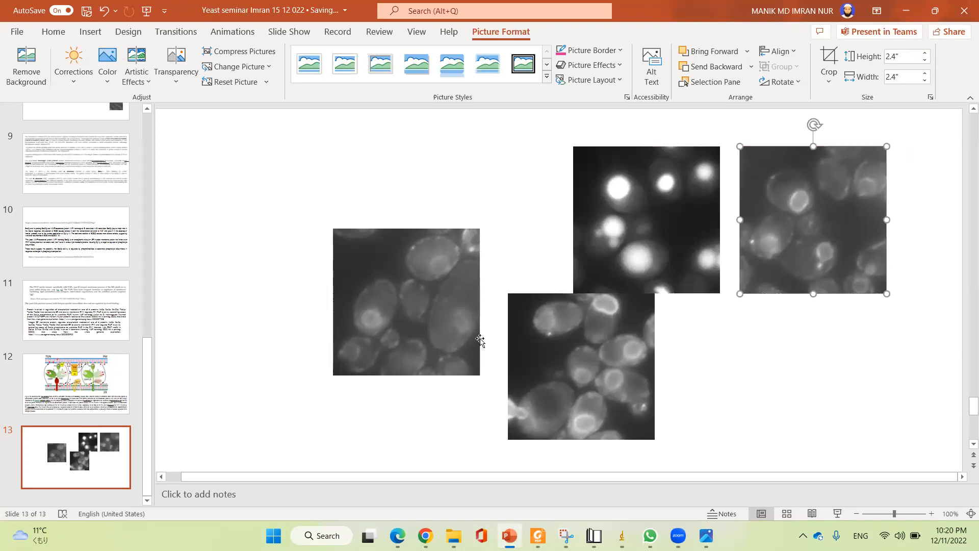
Return to Stack 3 h in ImageJ and copy its cropped C=2 slice to the system clipboard
mouse_move(621, 535)
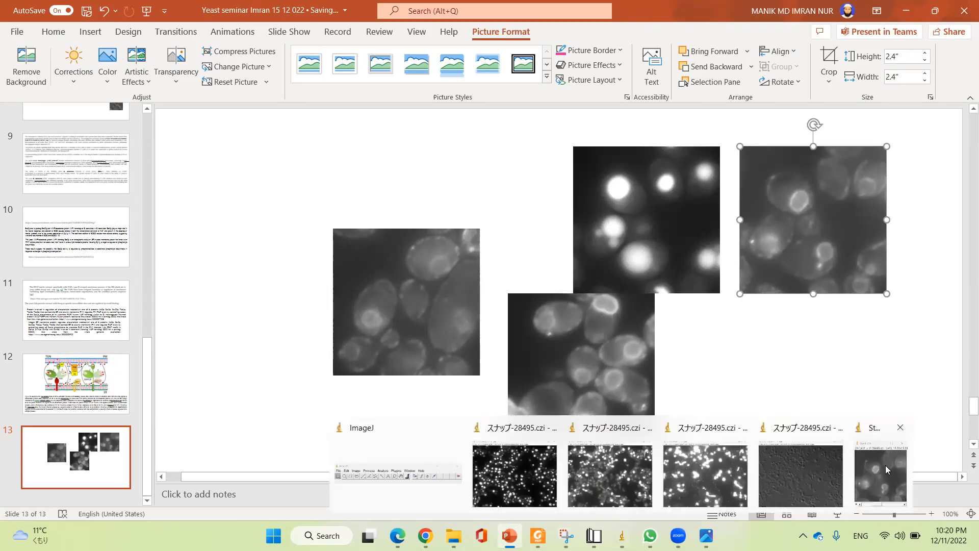
left_click(860, 459)
left_click(313, 304)
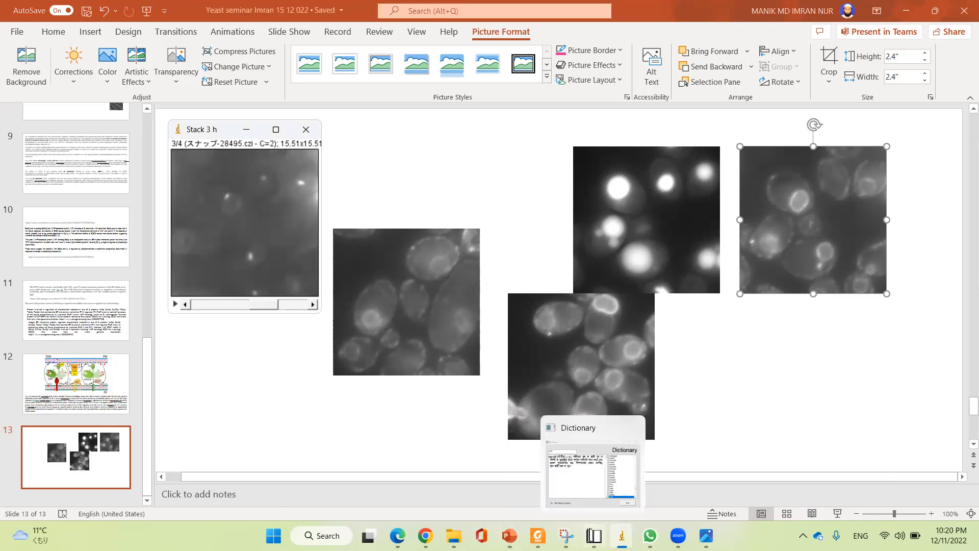
mouse_move(622, 535)
left_click(413, 459)
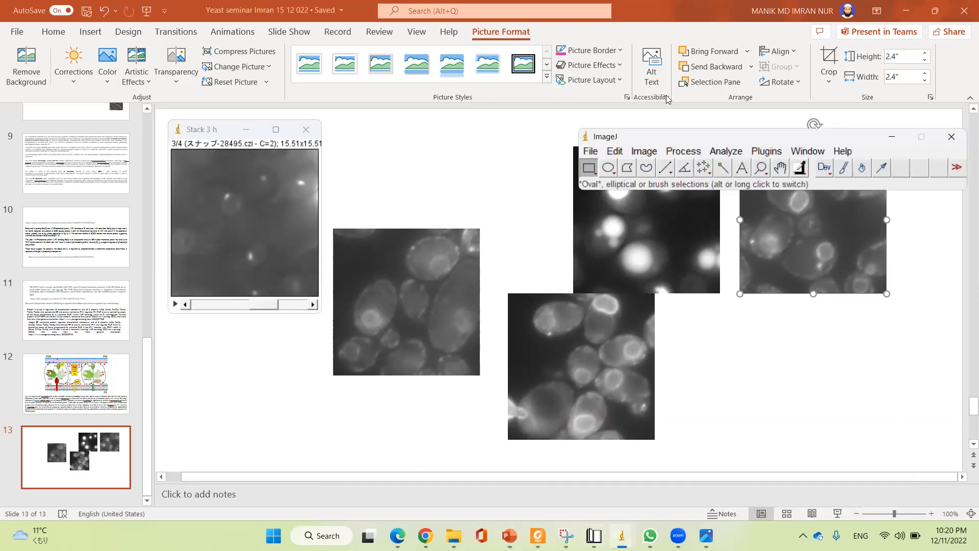
left_click(614, 151)
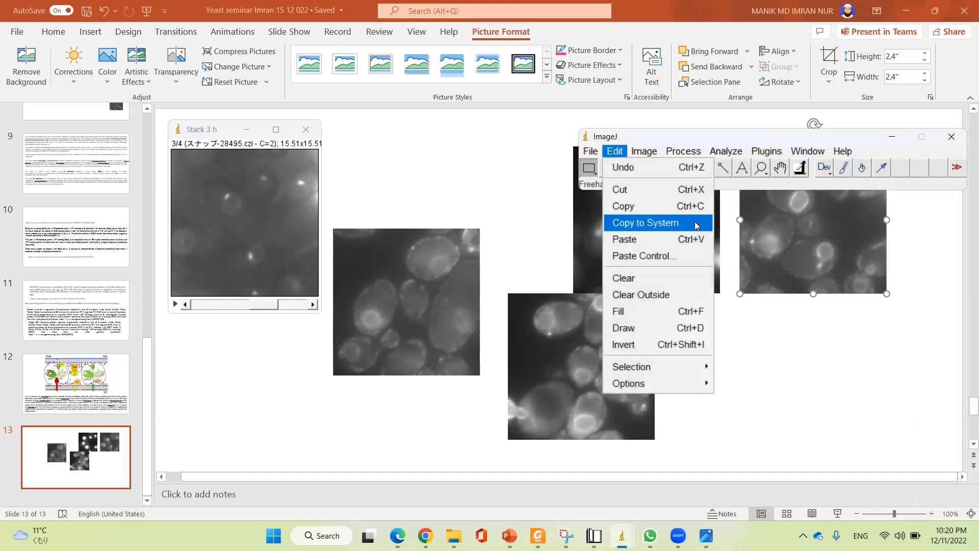
left_click(695, 223)
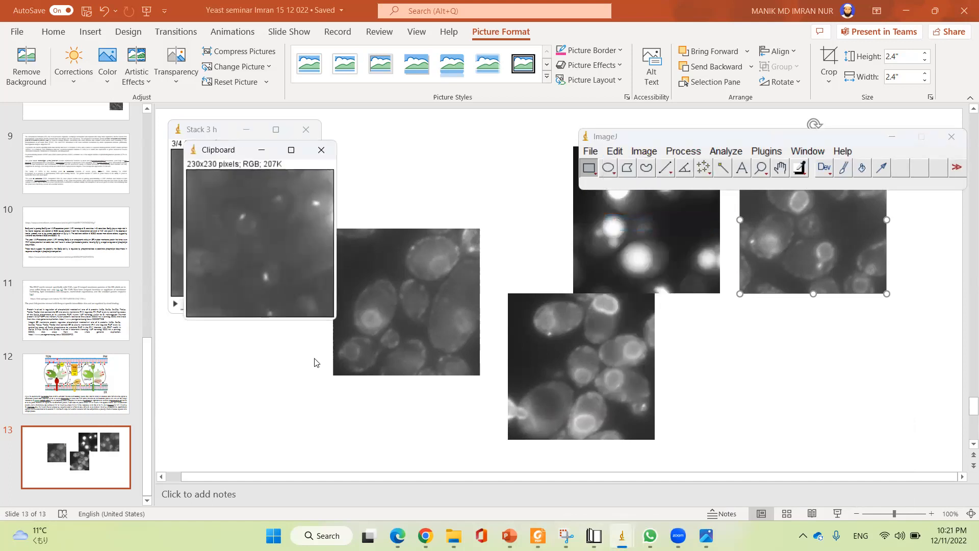
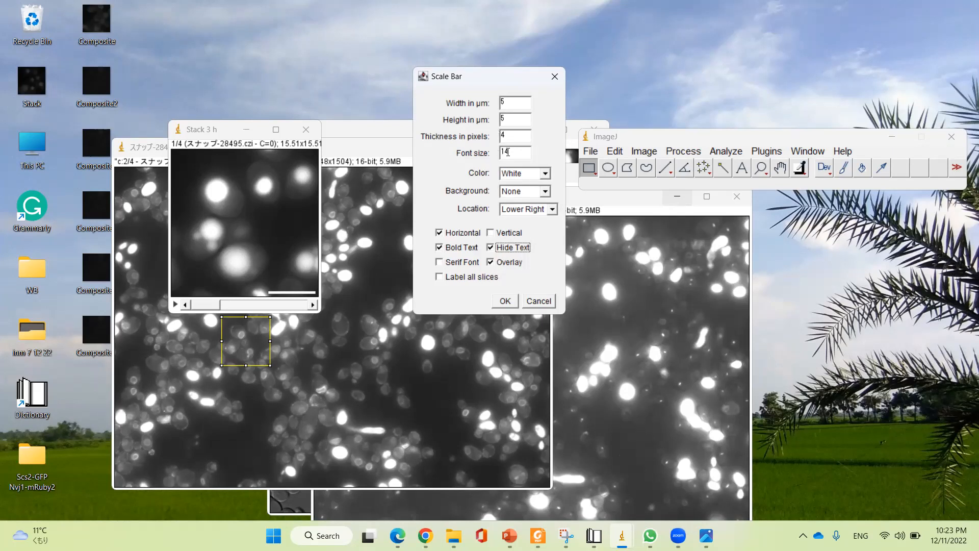
Apply a white 5 µm horizontal scale bar, 4 pixels thick with hidden text, at Lower Right, and copy the C=1 slice to the system clipboard
left_click(505, 300)
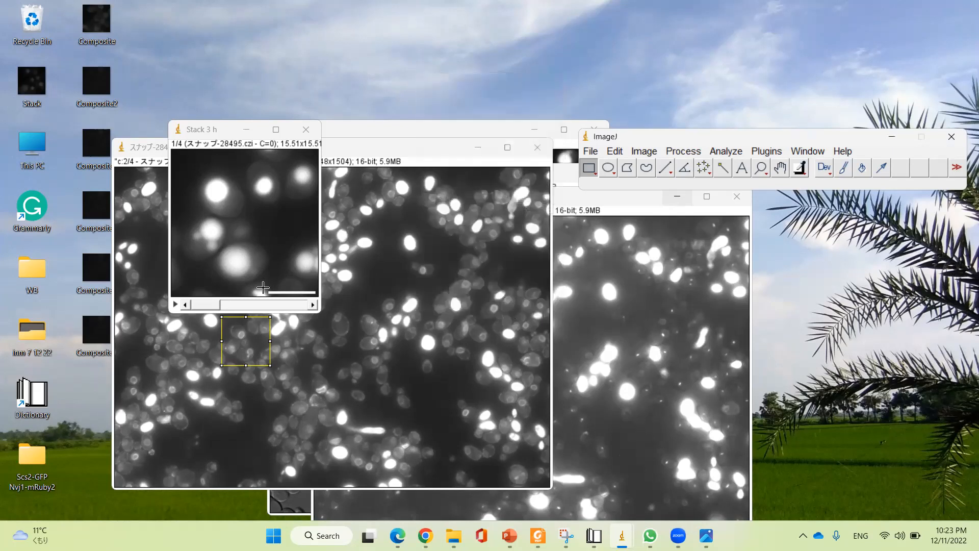
left_click(313, 305)
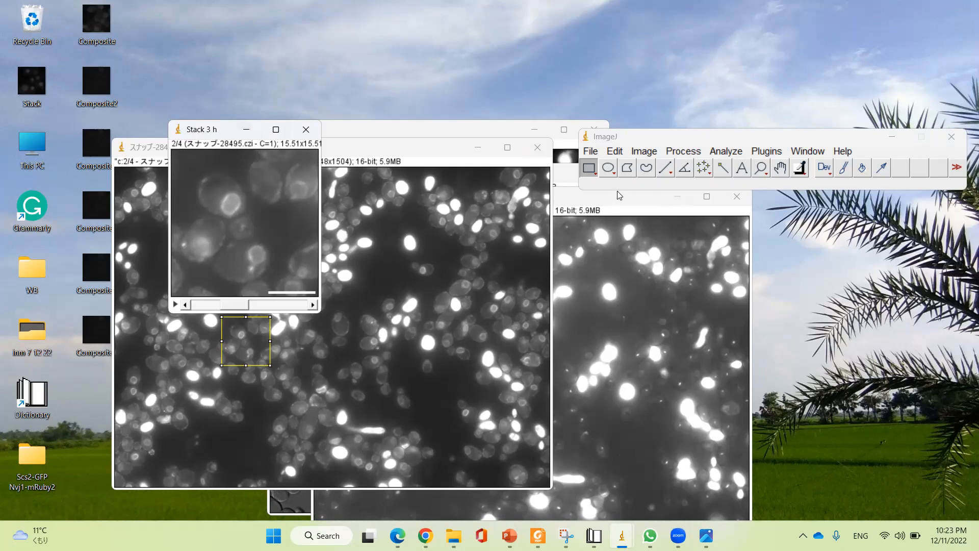
left_click(615, 152)
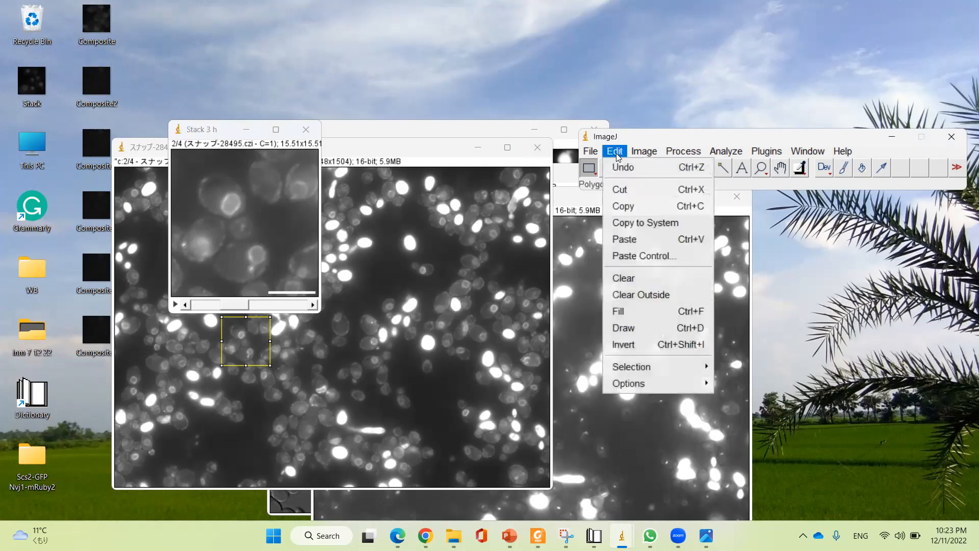
left_click(645, 223)
Paste the C=1 crop with the scale bar on slide 13 in PowerPoint and move it to the slide's upper middle
mouse_move(509, 536)
left_click(499, 485)
left_click(351, 403)
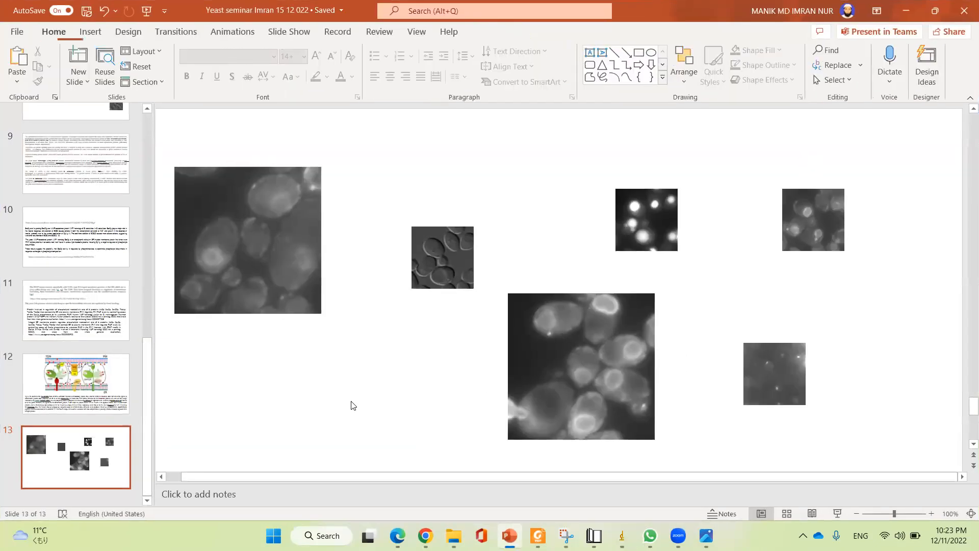
key("ctrl+v")
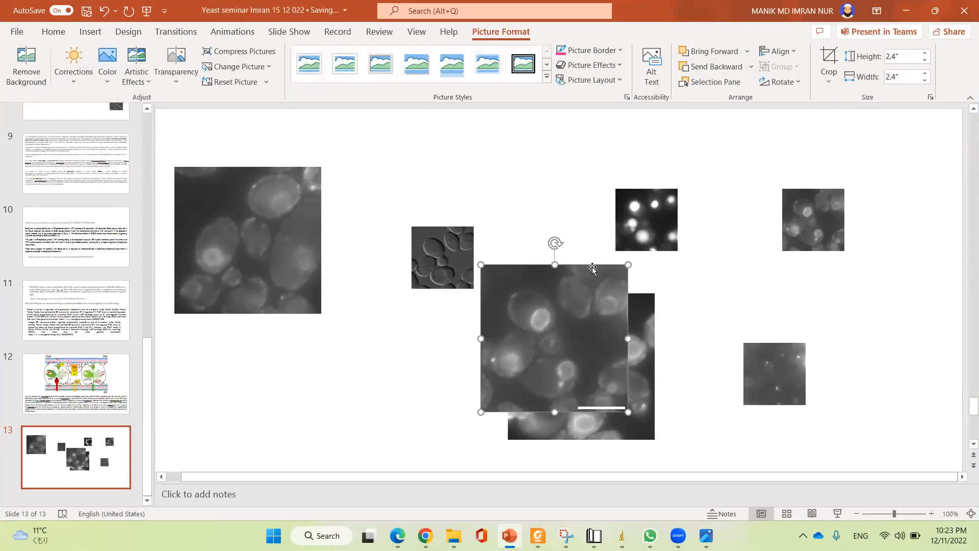
left_click_drag(584, 276, 556, 126)
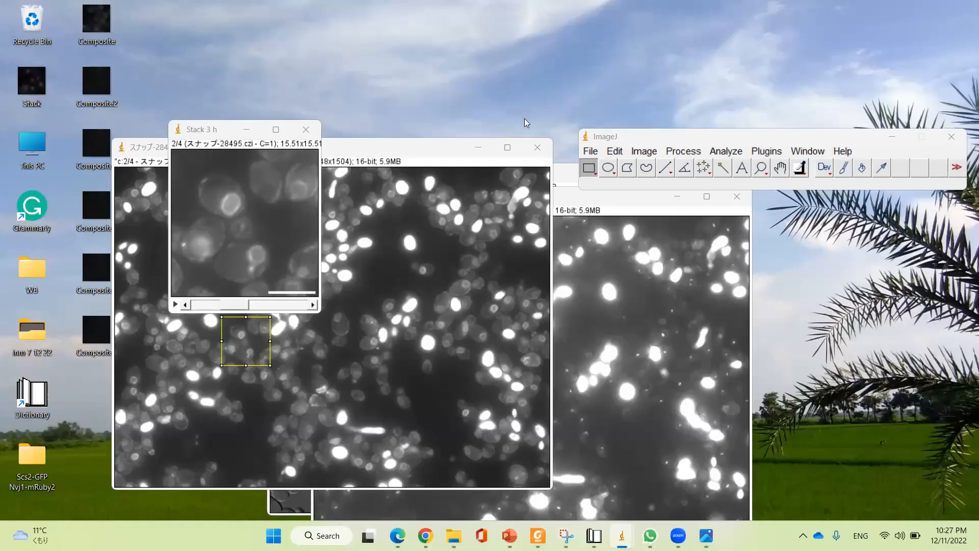
left_click(643, 152)
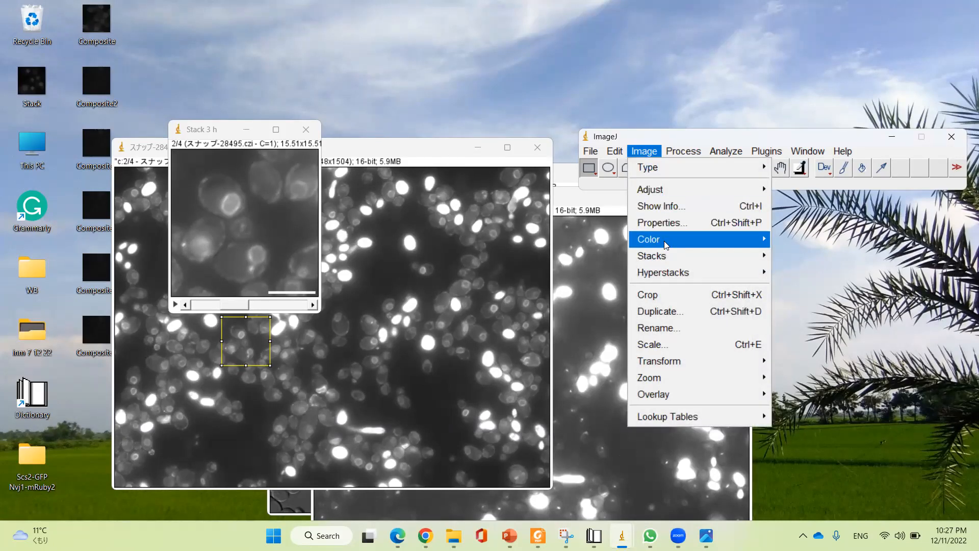
mouse_move(664, 241)
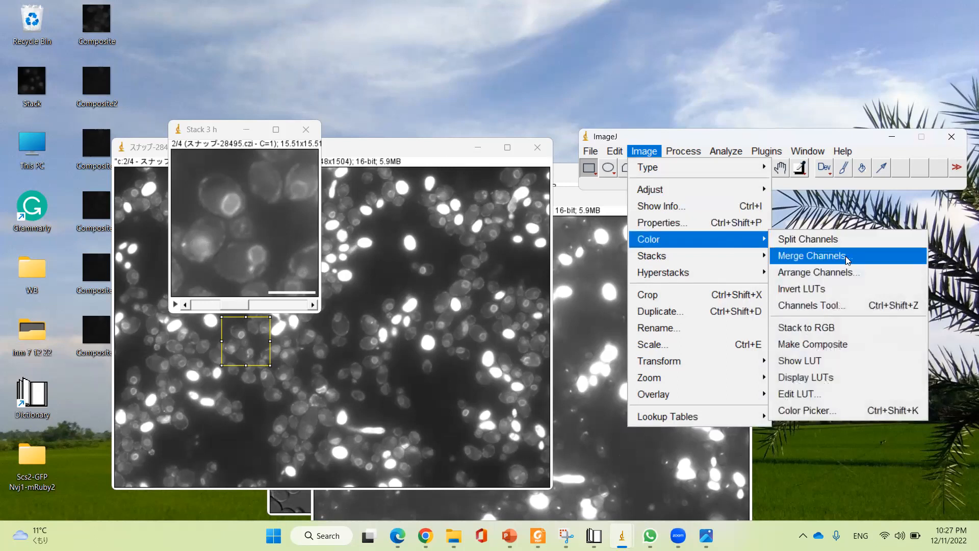
left_click(845, 256)
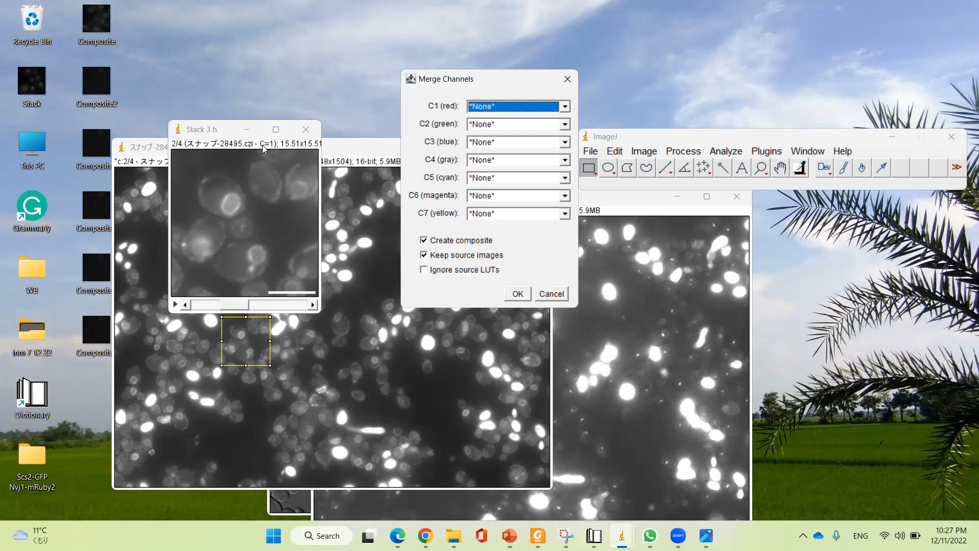
left_click(550, 295)
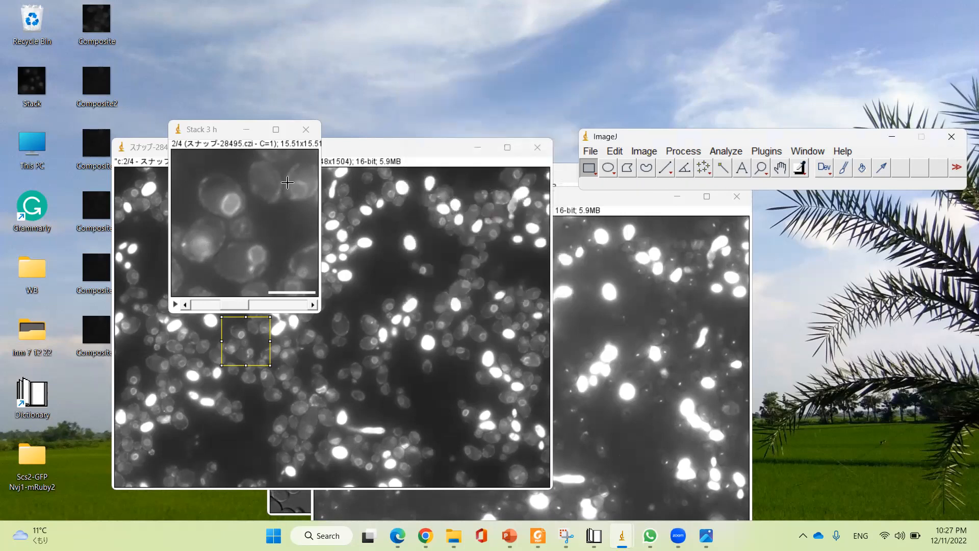
Look through the channels of Stack 3 h from slice 1 to slice 4 and return to slice 1
left_click(184, 304)
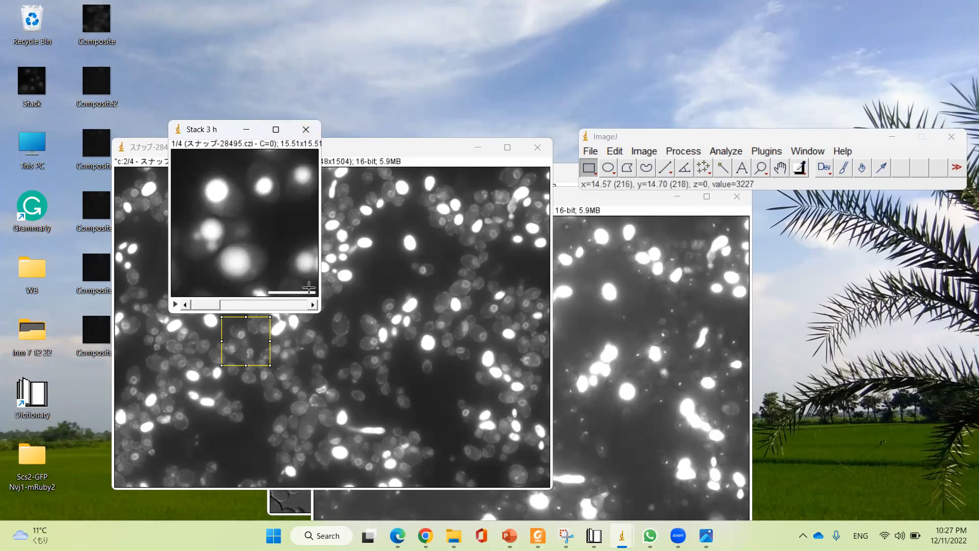
left_click(313, 305)
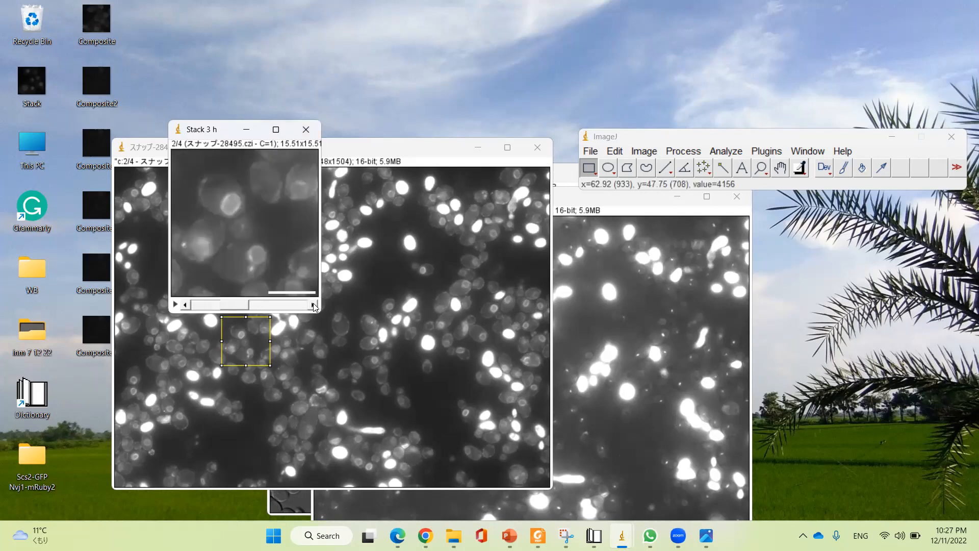
left_click(313, 304)
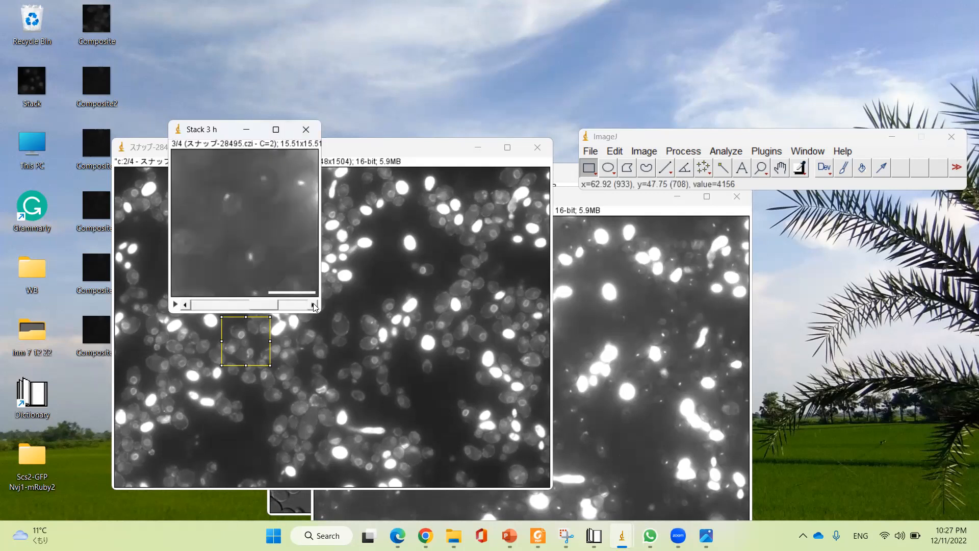
left_click(313, 304)
left_click(186, 304)
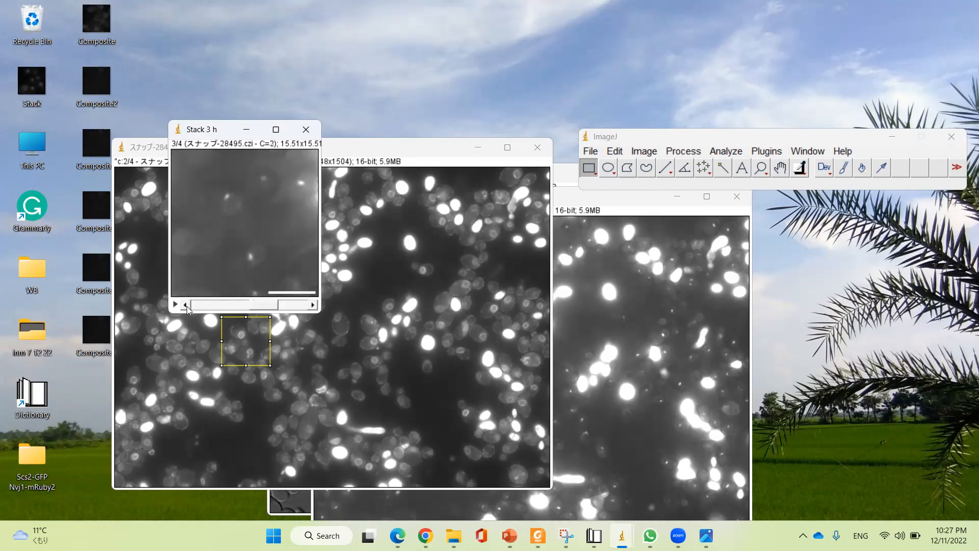
left_click(186, 304)
left_click(186, 304)
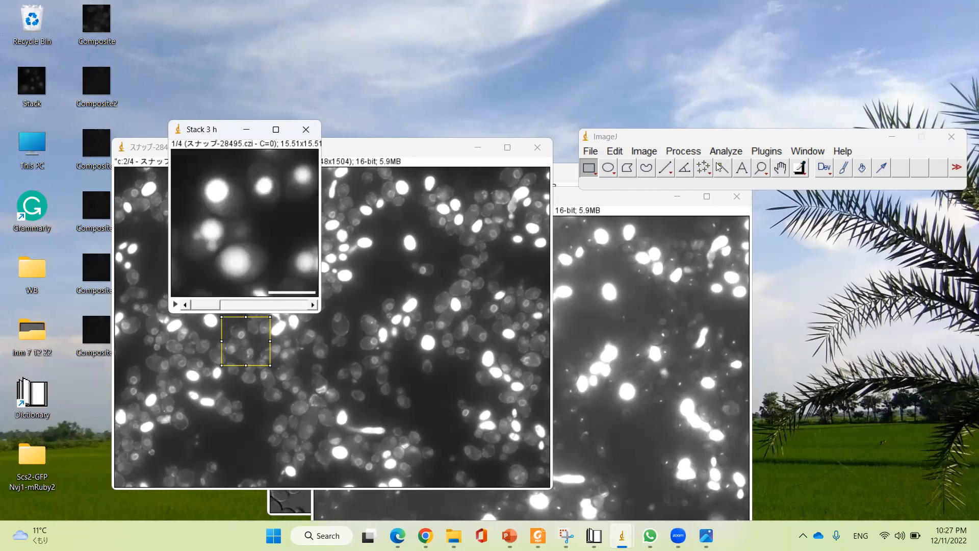
Merge the スナップ-28495.czi C=2 image as red and C=1 as green into a composite, keeping the source images
left_click(642, 149)
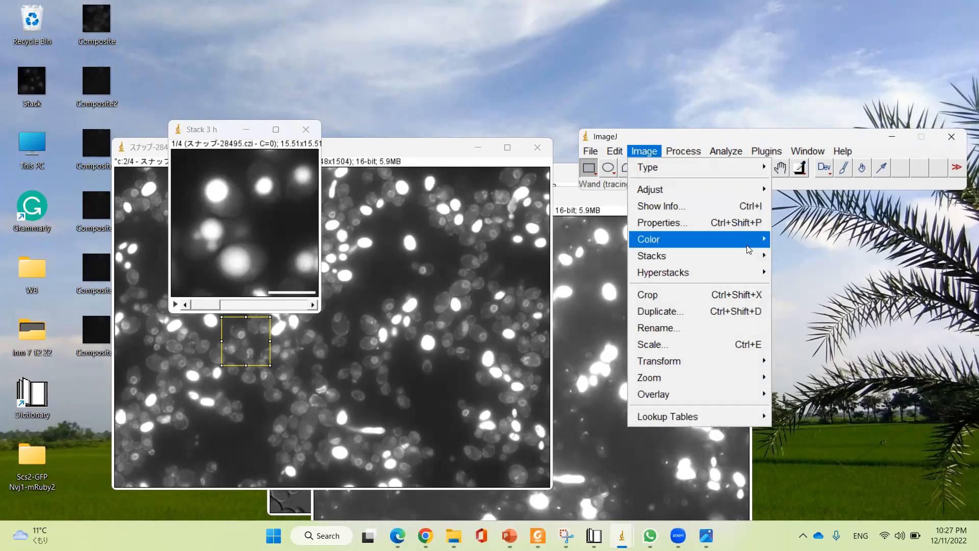
left_click(811, 254)
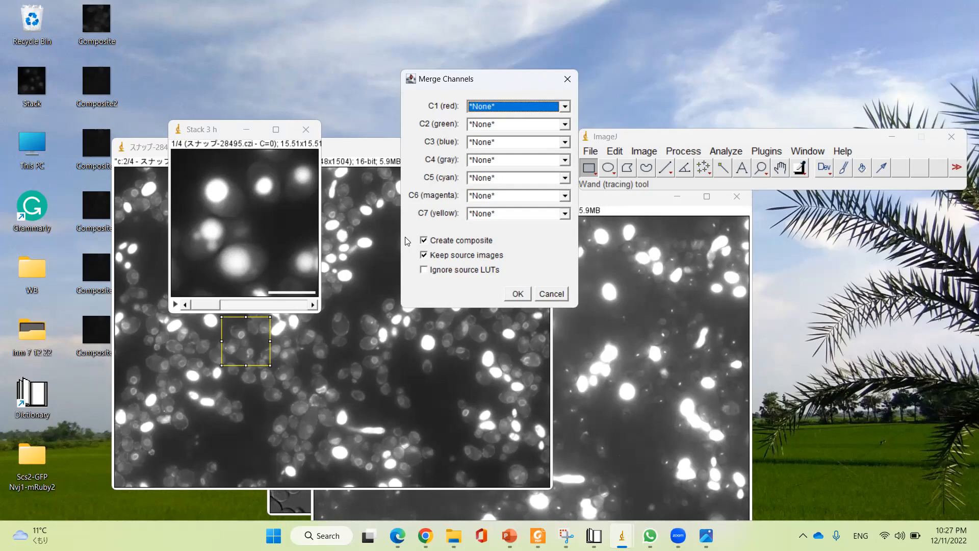
left_click(568, 110)
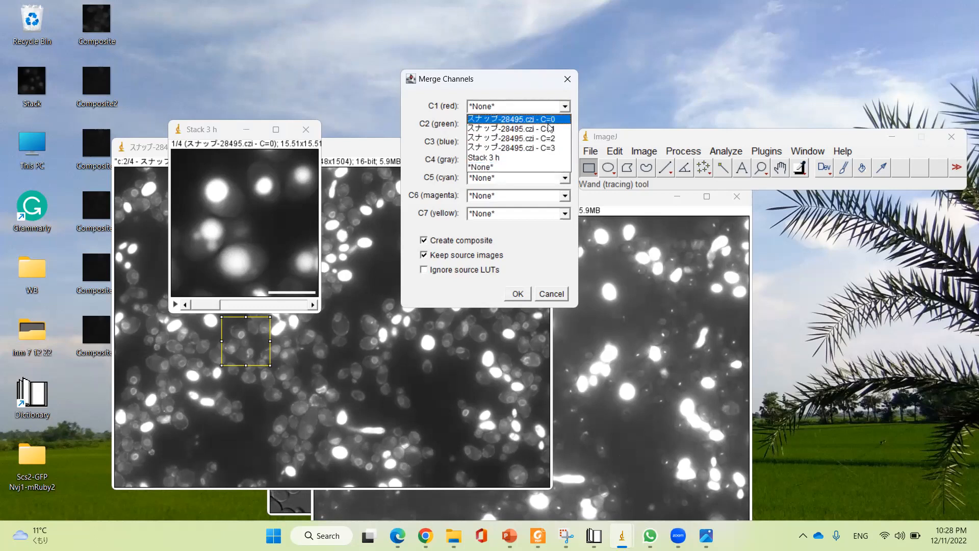
left_click(550, 144)
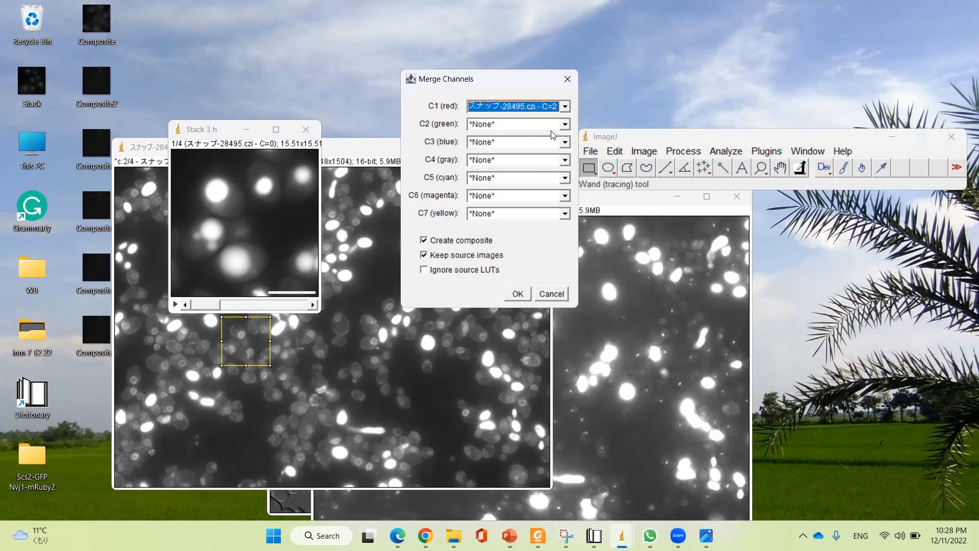
left_click(565, 125)
left_click(549, 147)
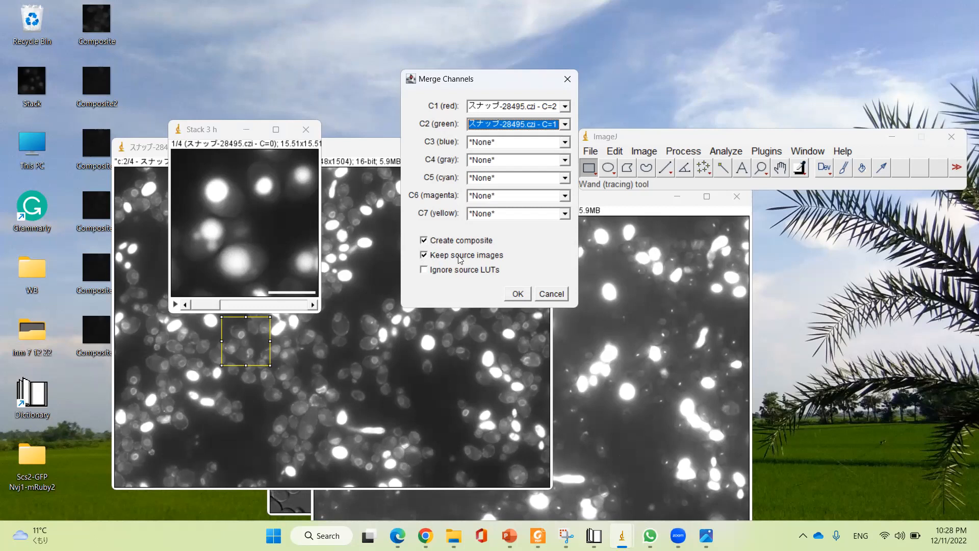
left_click(516, 294)
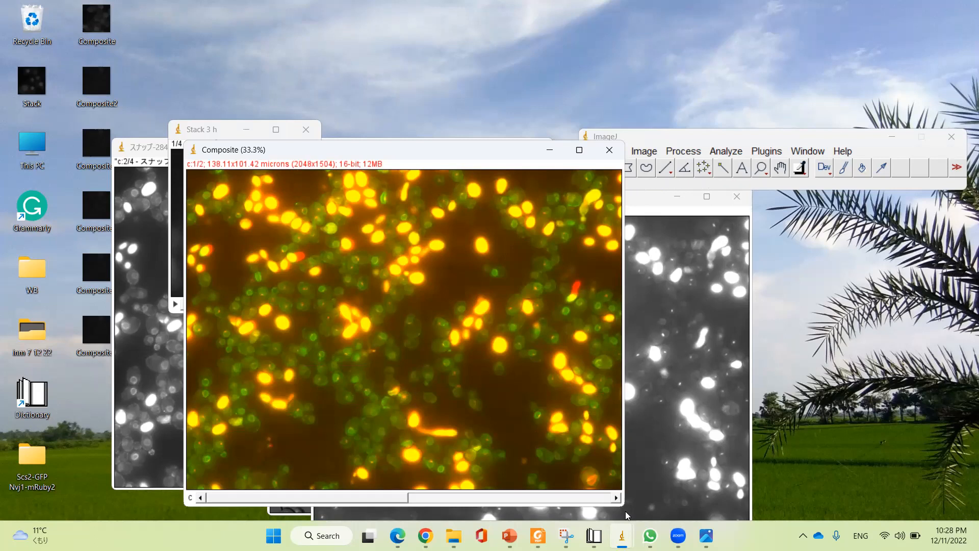
Check both channels of the red-green composite, return to the first one and minimize the composite
left_click(616, 498)
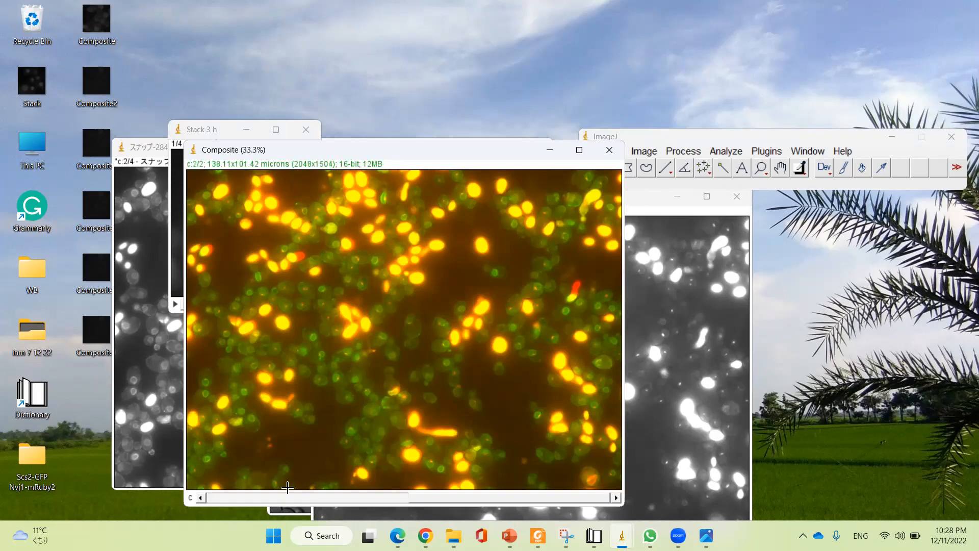
left_click(200, 497)
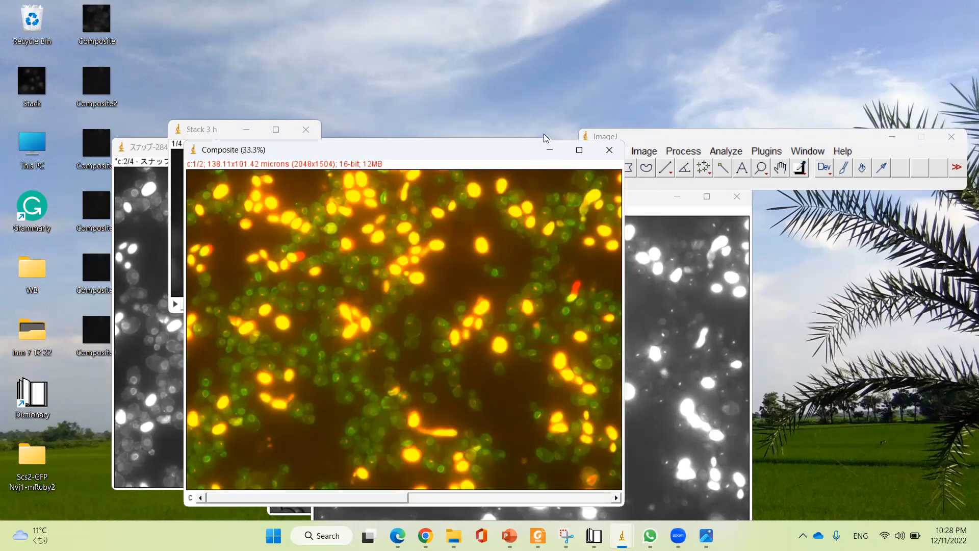
left_click(549, 149)
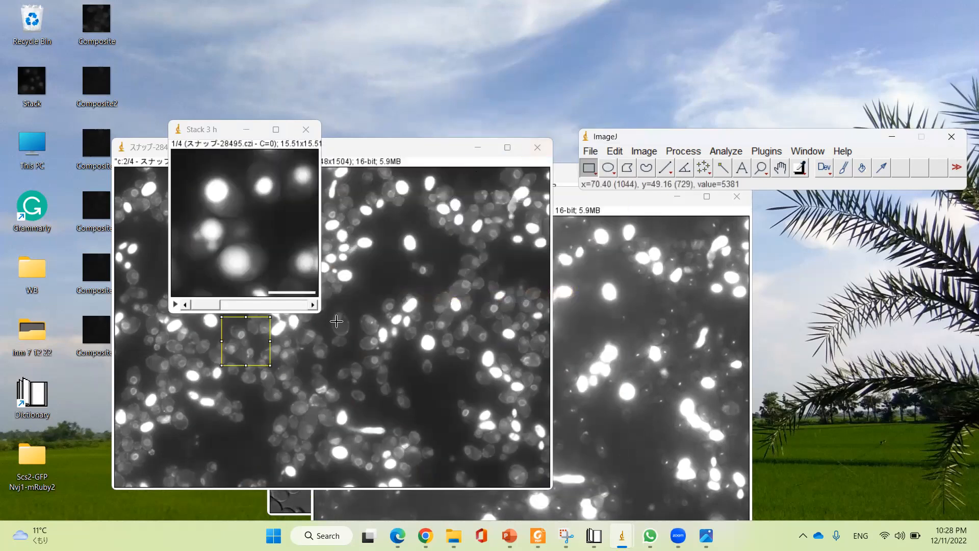
Look through the C=0, C=1 and C=2 slices of Stack 3 h and stop on slice 2
left_click(312, 305)
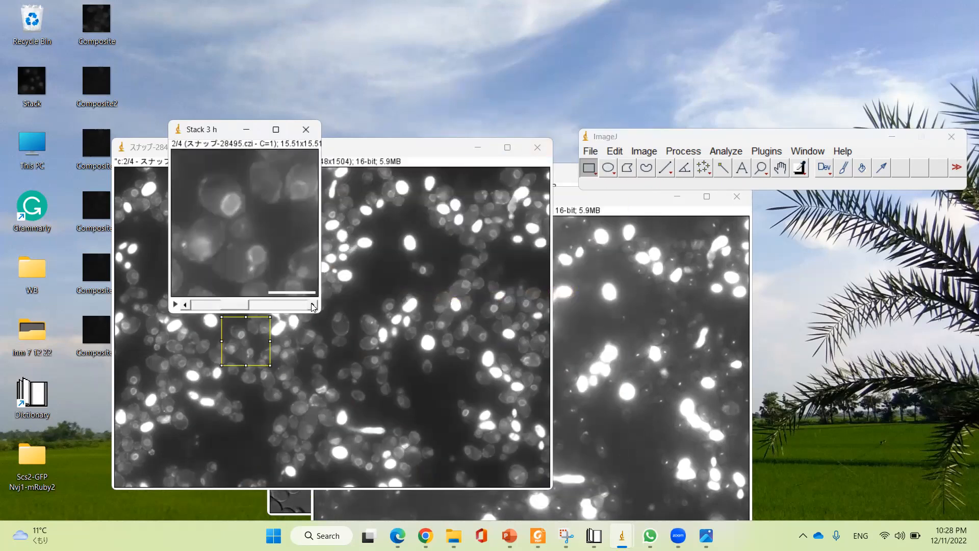
left_click(313, 306)
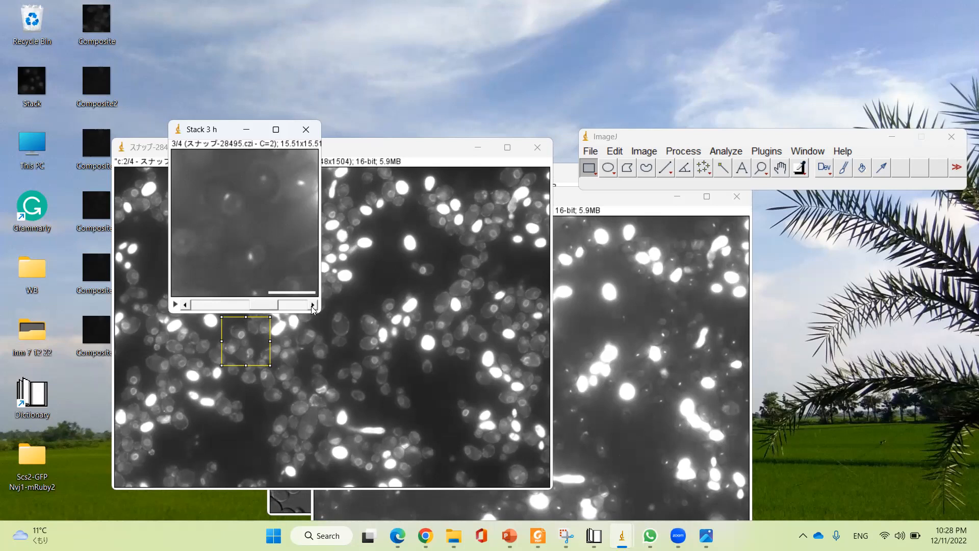
left_click(187, 303)
left_click(187, 303)
left_click(312, 305)
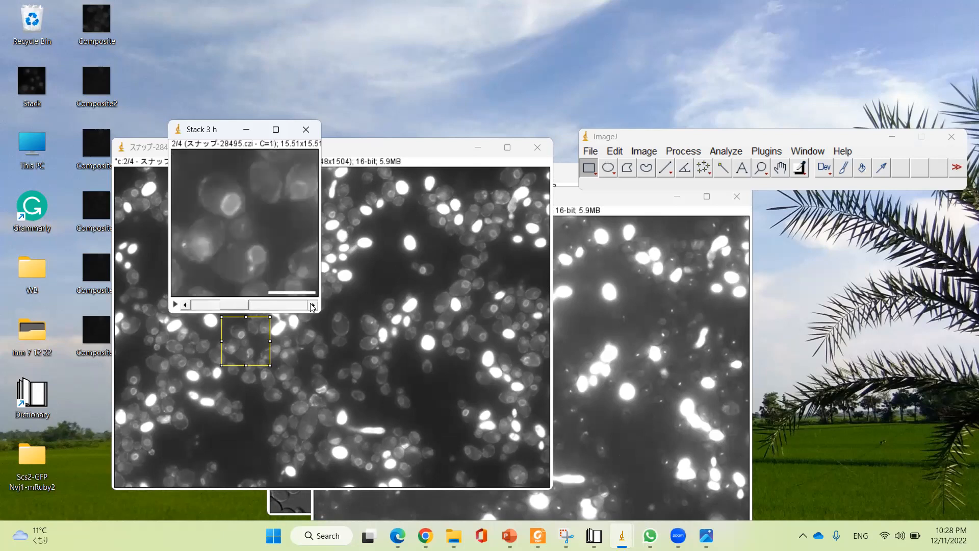
Merge the C=1 image as green and C=0 as blue into a composite, keeping the source images, and minimize the result
left_click(644, 151)
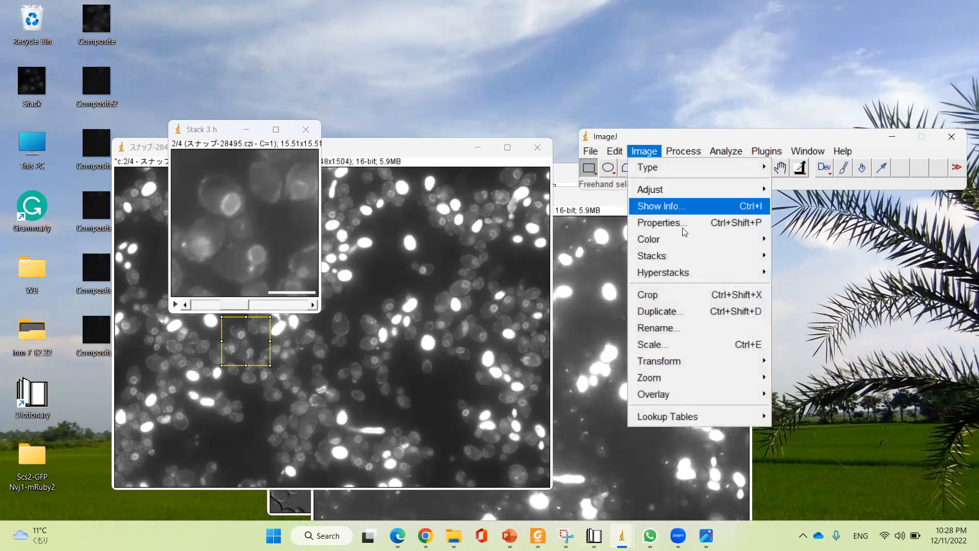
mouse_move(682, 238)
left_click(839, 255)
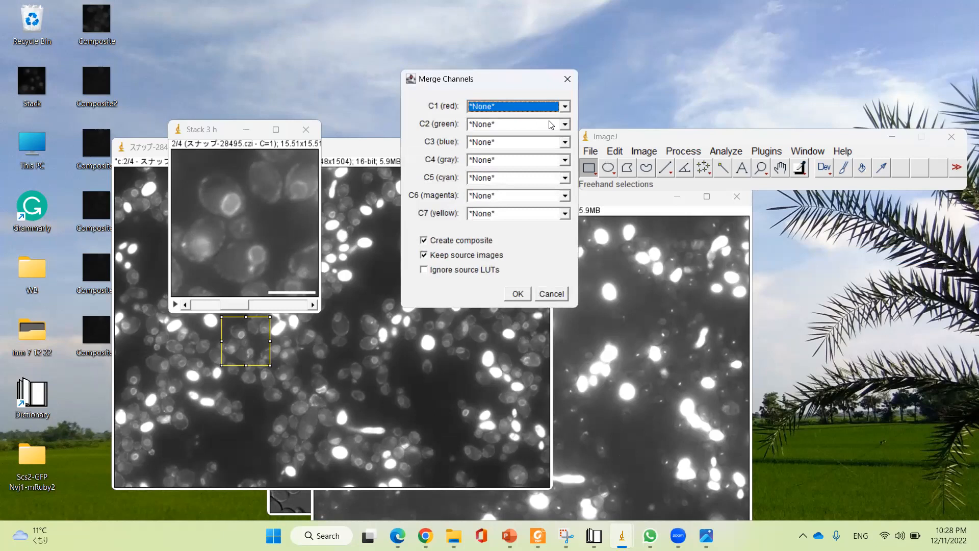
left_click(565, 124)
left_click(555, 148)
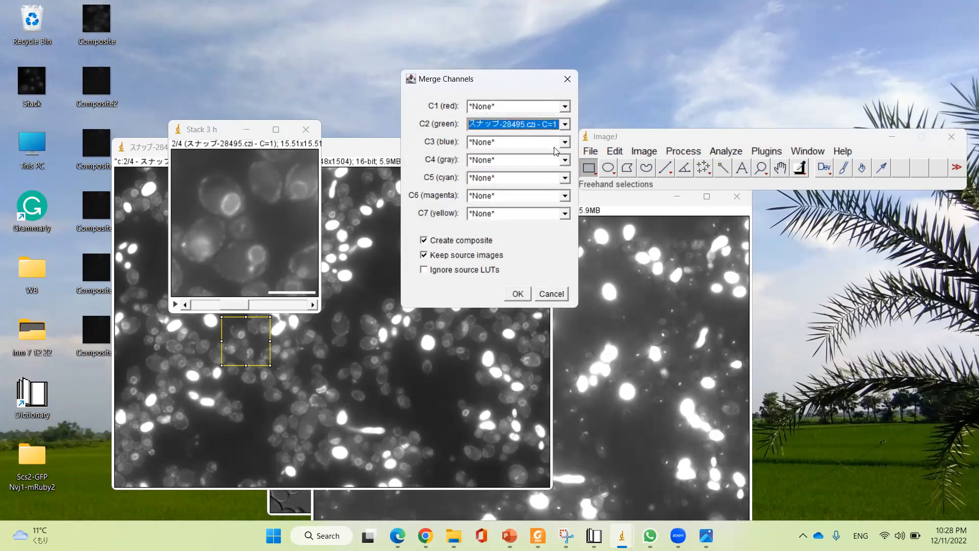
left_click(565, 141)
left_click(543, 155)
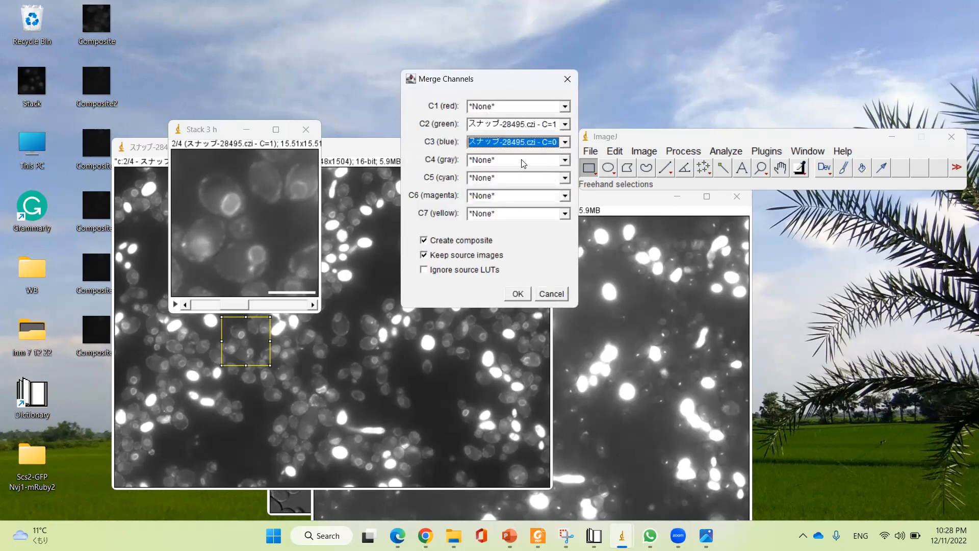
left_click(517, 294)
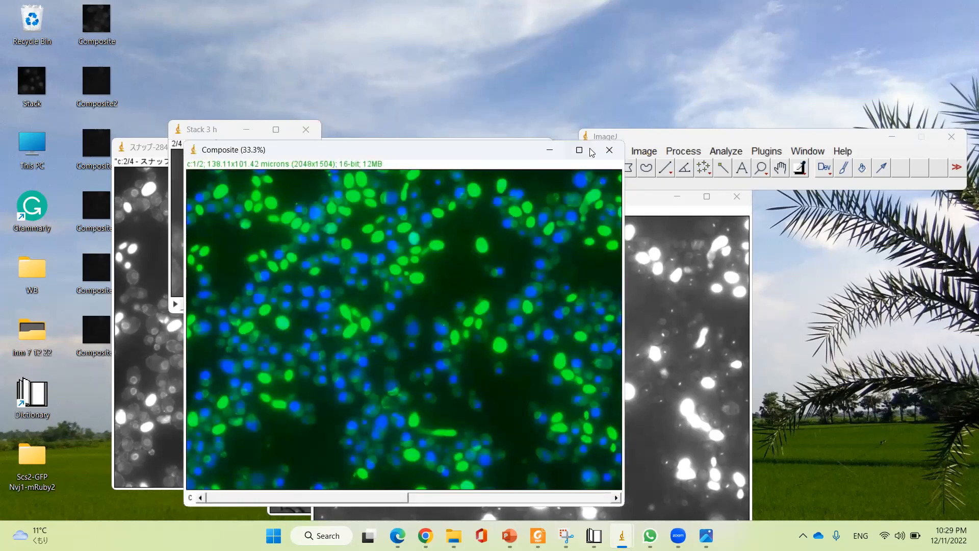
left_click(552, 150)
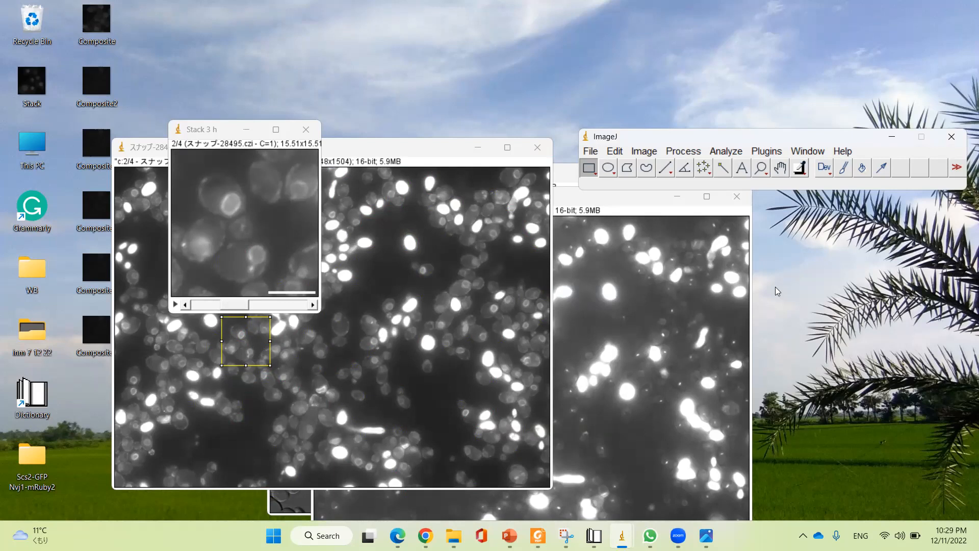
Merge the C=2 image as red and C=0 as blue into a composite, keeping the source images, and minimize the result
left_click(645, 151)
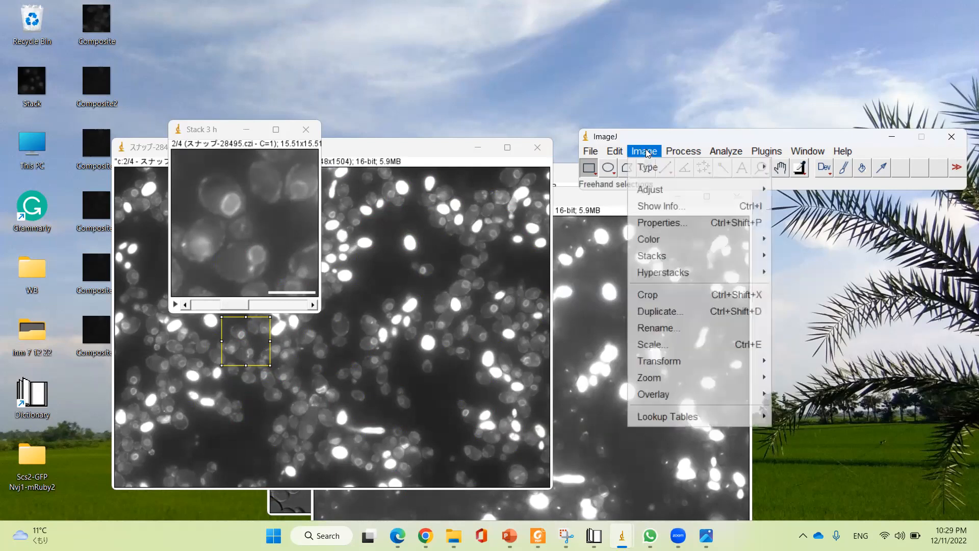
mouse_move(714, 237)
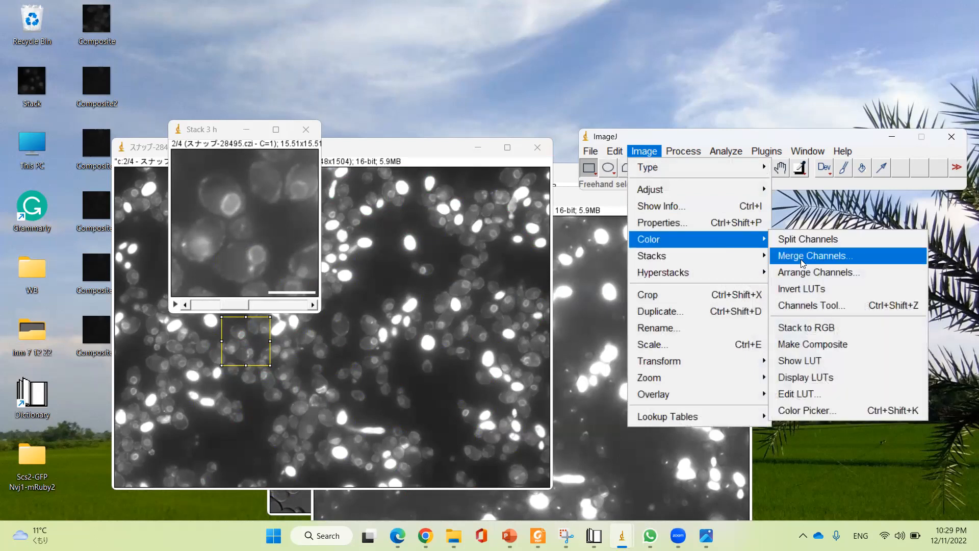
left_click(802, 256)
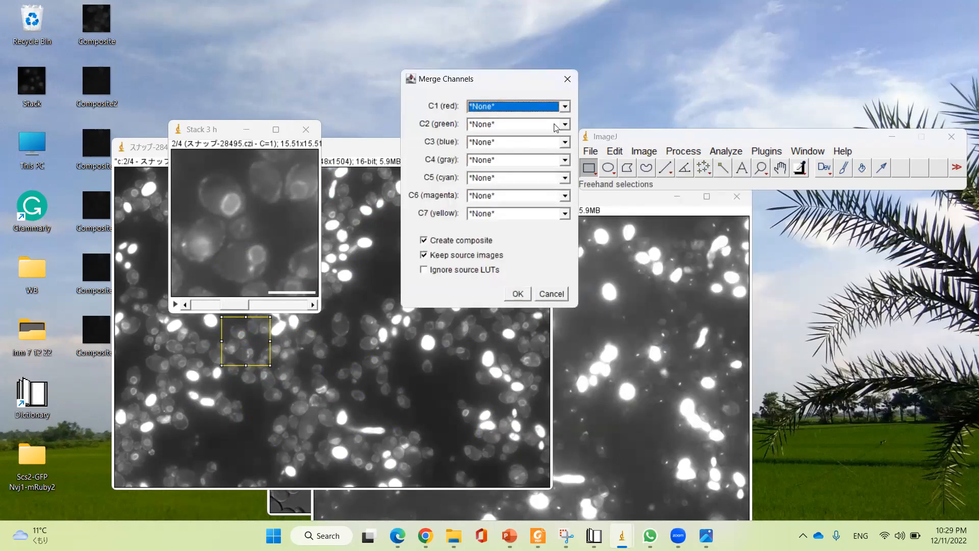
left_click(564, 107)
left_click(550, 135)
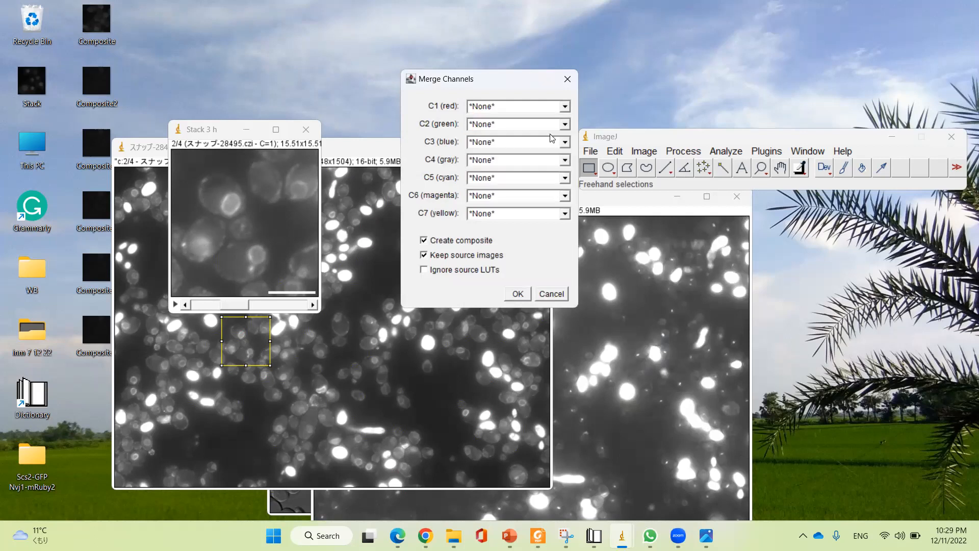
left_click(564, 142)
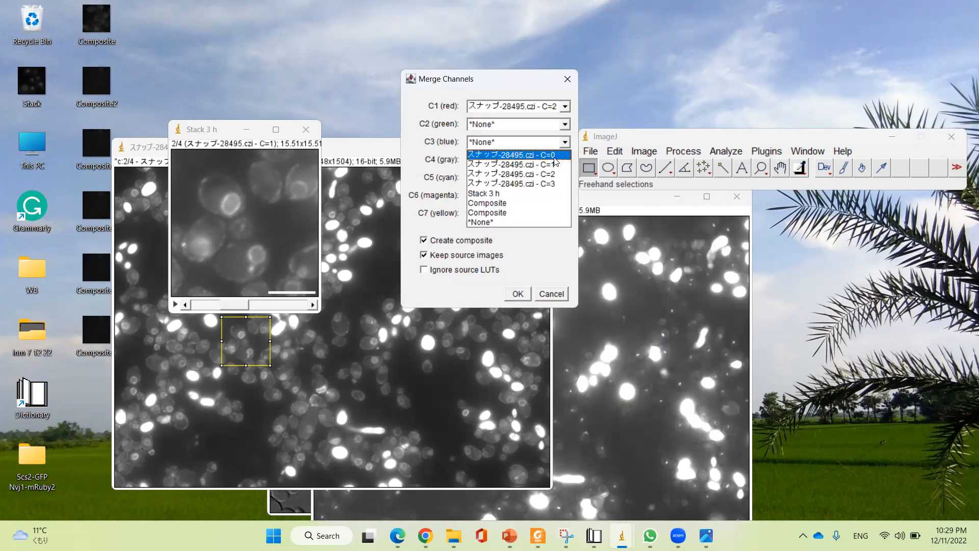
left_click(556, 163)
left_click(517, 294)
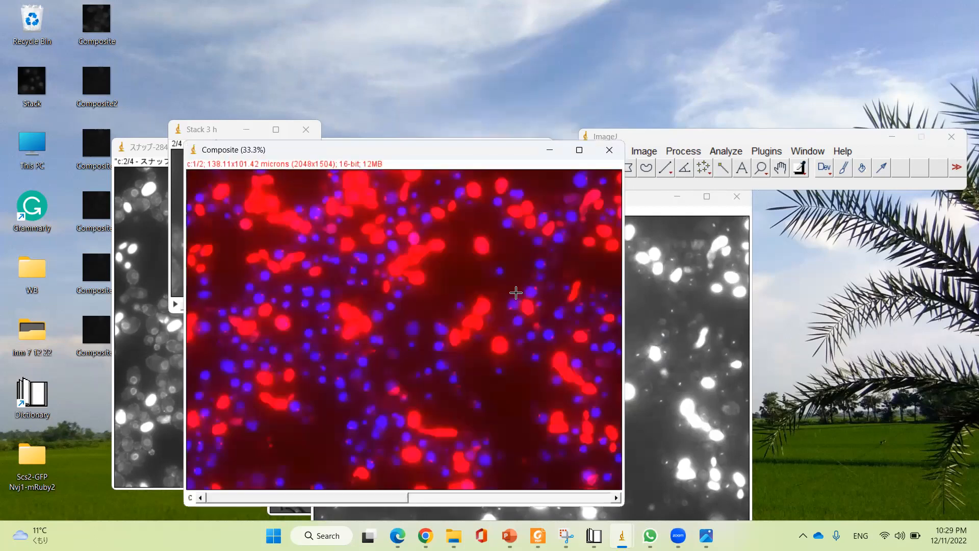
left_click(551, 152)
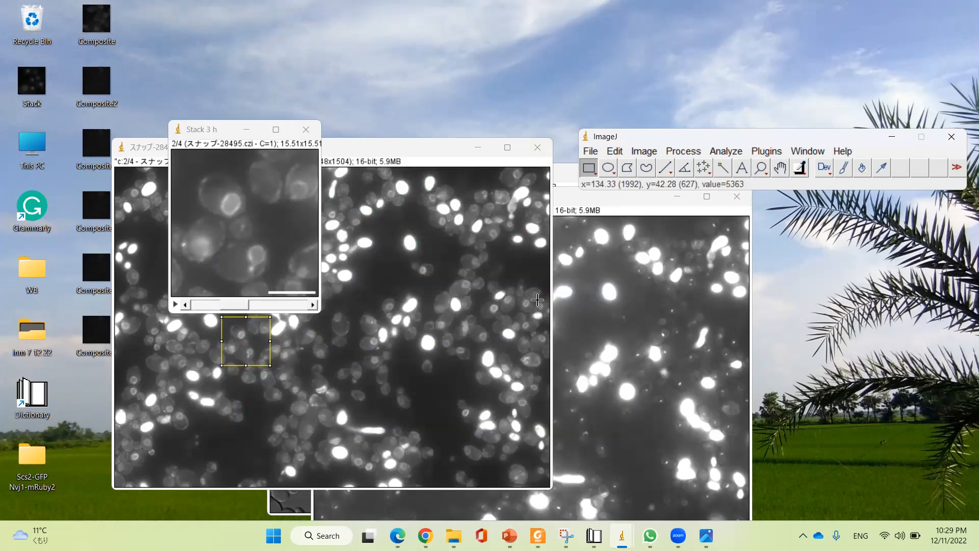
Merge C=2 as red, C=1 as green and C=0 as blue into a three-channel composite, keeping the sources, and minimize it
left_click(644, 151)
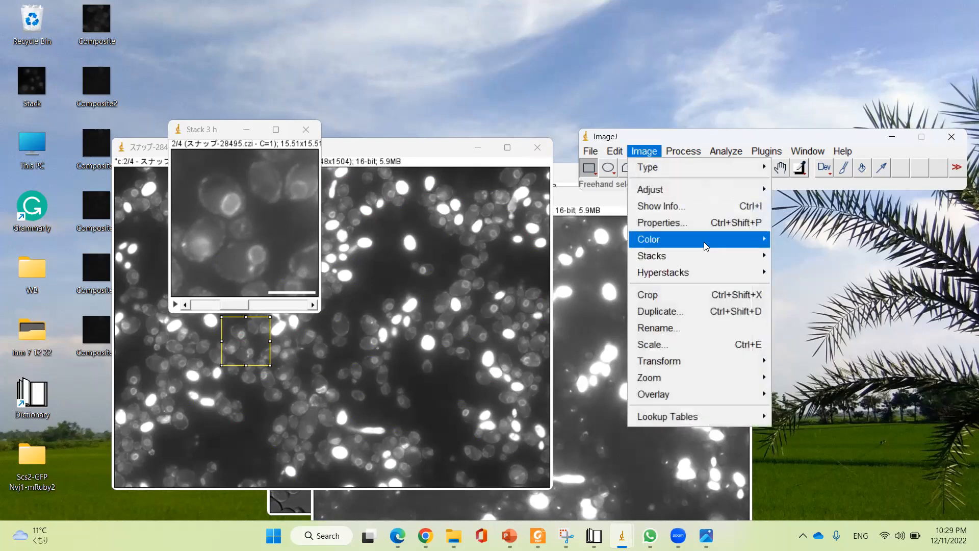
mouse_move(703, 242)
left_click(859, 256)
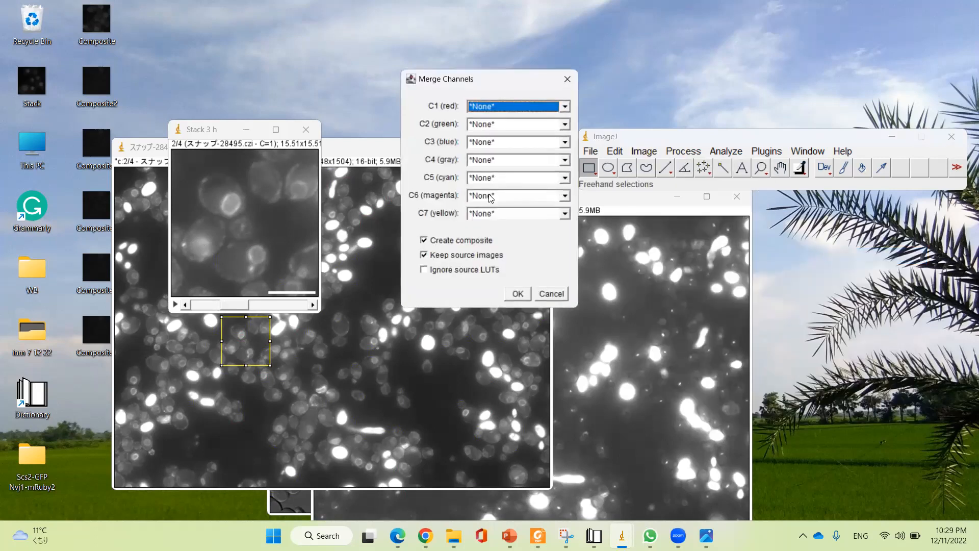
left_click(564, 107)
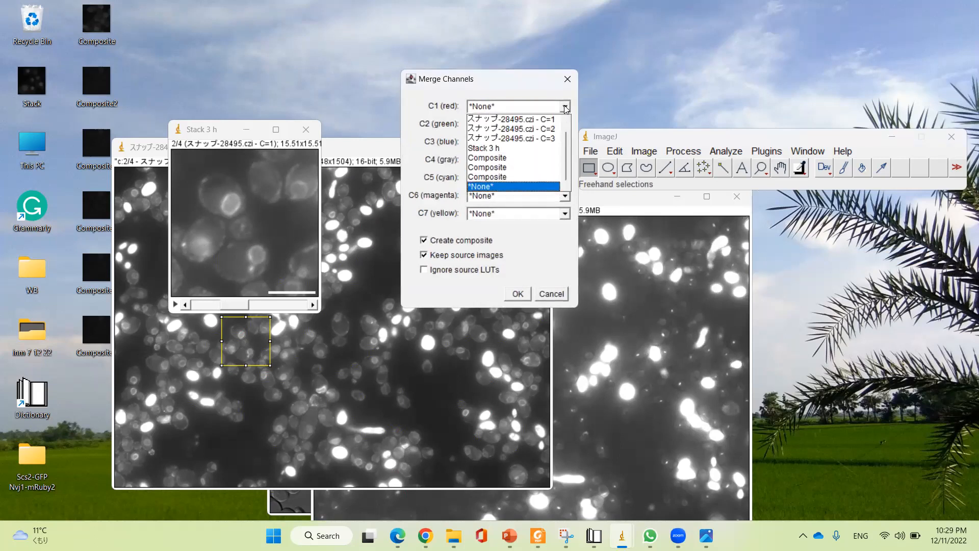
left_click(560, 128)
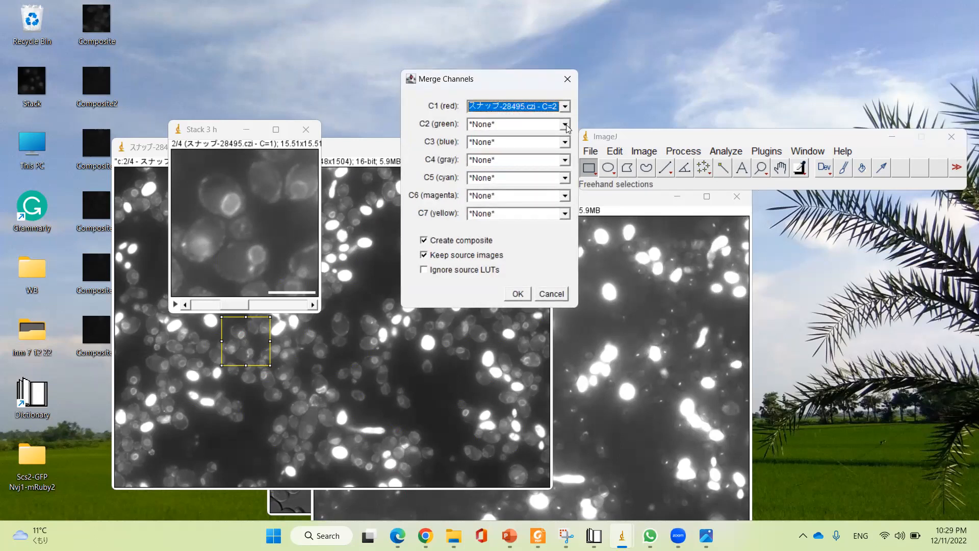
left_click(566, 125)
left_click(564, 142)
scroll(564, 182, "up", 1)
scroll(565, 179, "up", 1)
left_click(550, 155)
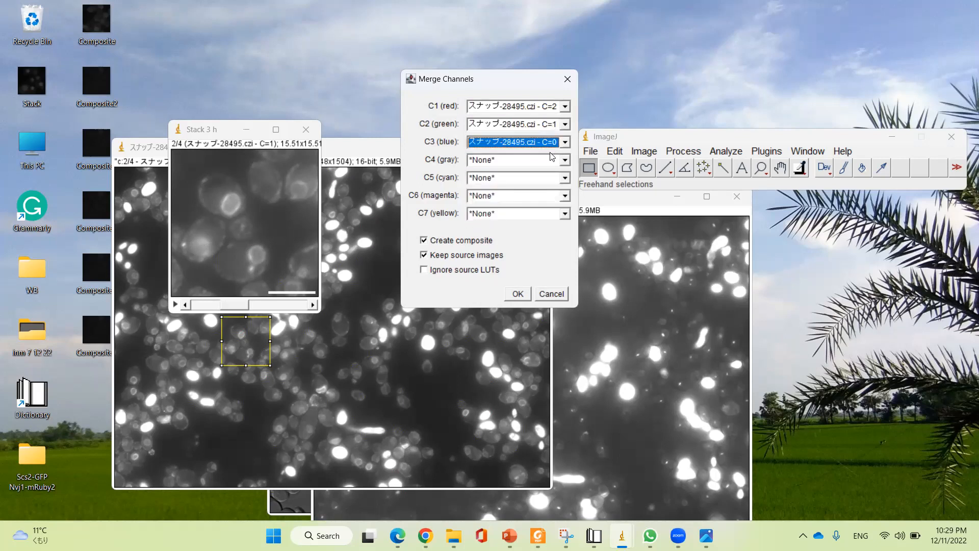
left_click(518, 293)
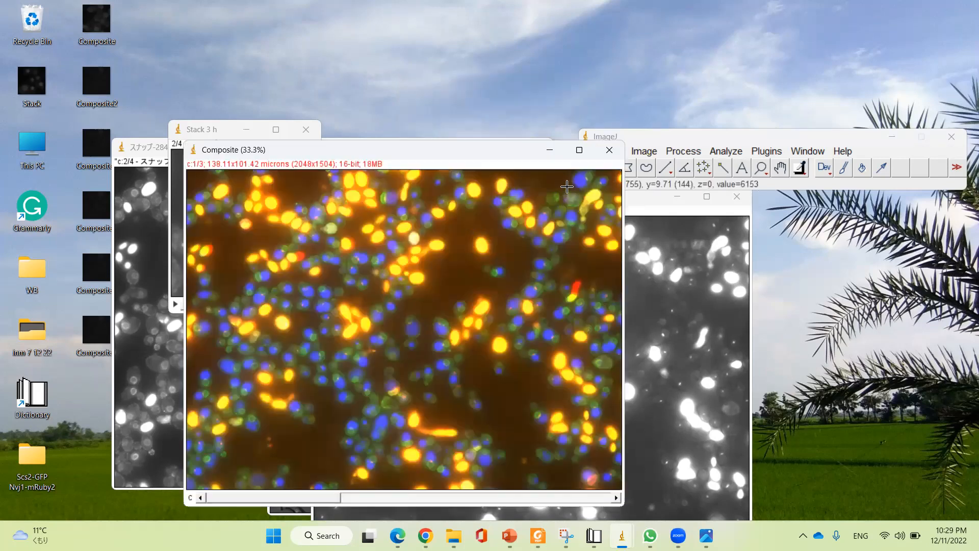
left_click(549, 149)
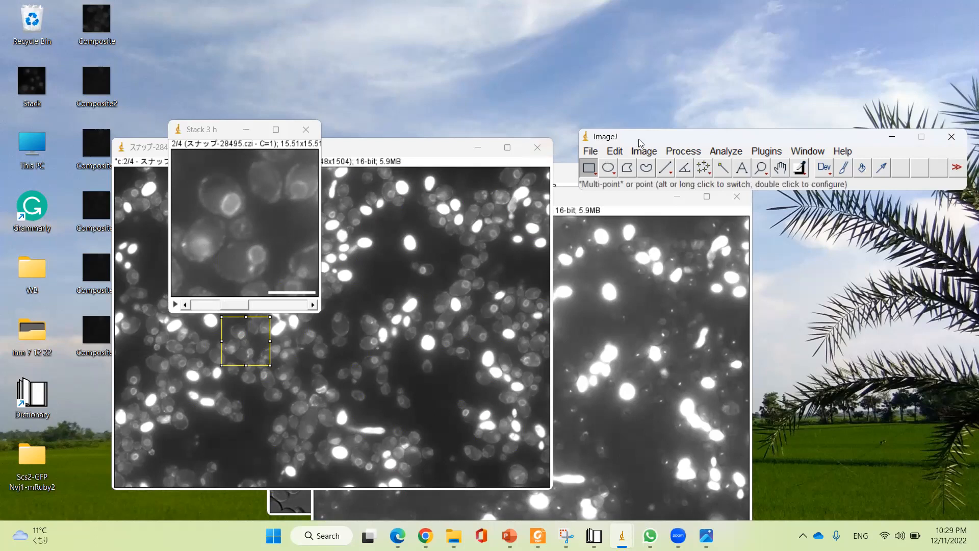
Merge C=2 as red, C=1 as green, C=0 as blue and C=3 as gray into a four-channel composite, keeping the sources, and minimize it
left_click(643, 151)
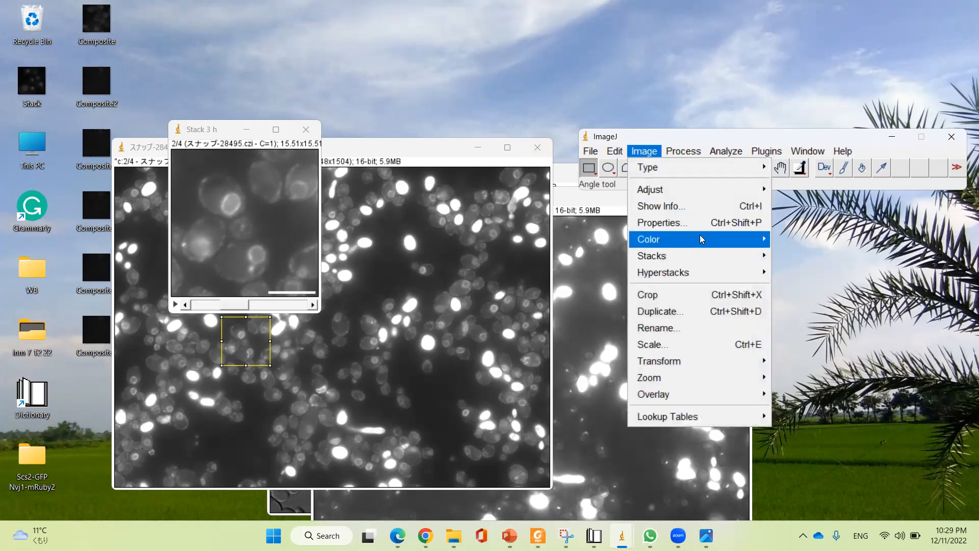
mouse_move(699, 239)
left_click(798, 252)
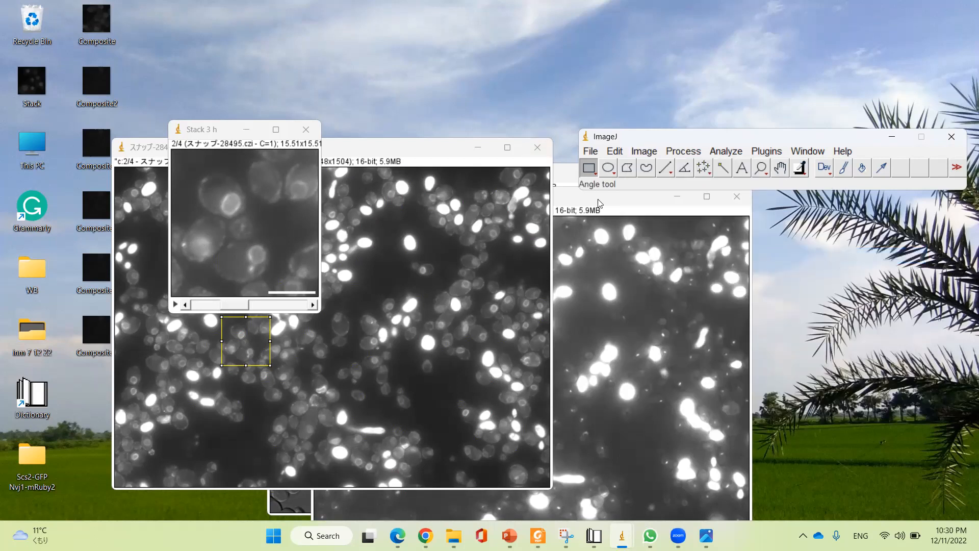
left_click(566, 107)
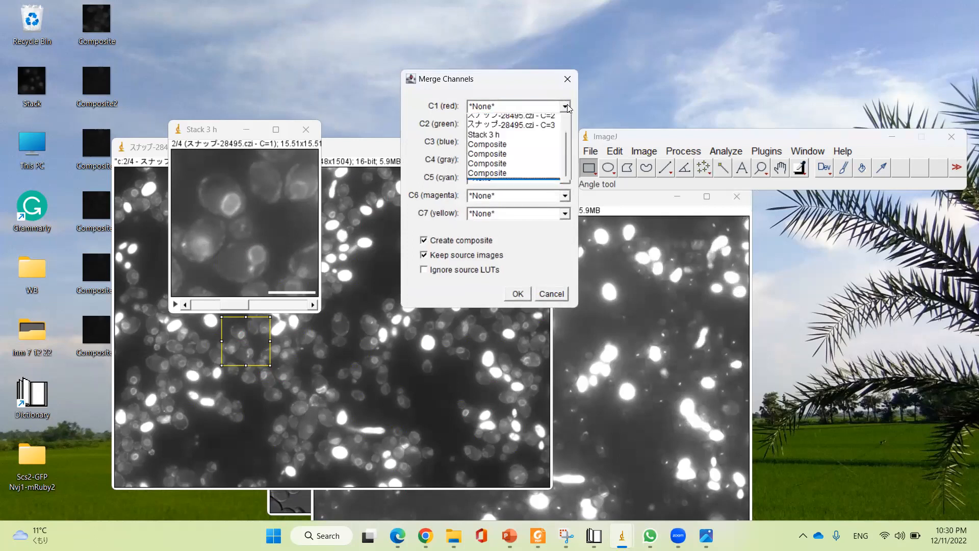
left_click(540, 116)
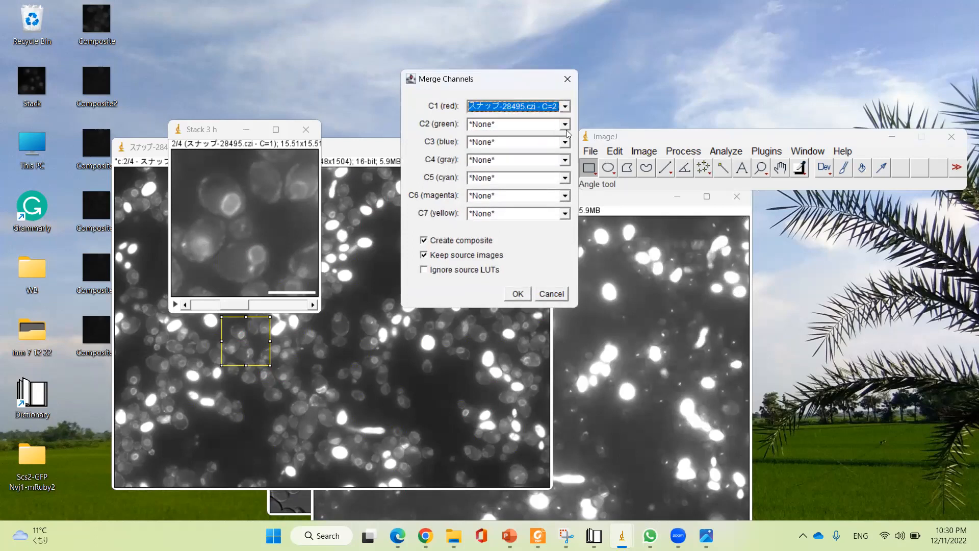
left_click(565, 125)
left_click_drag(564, 168, 567, 147)
left_click(553, 148)
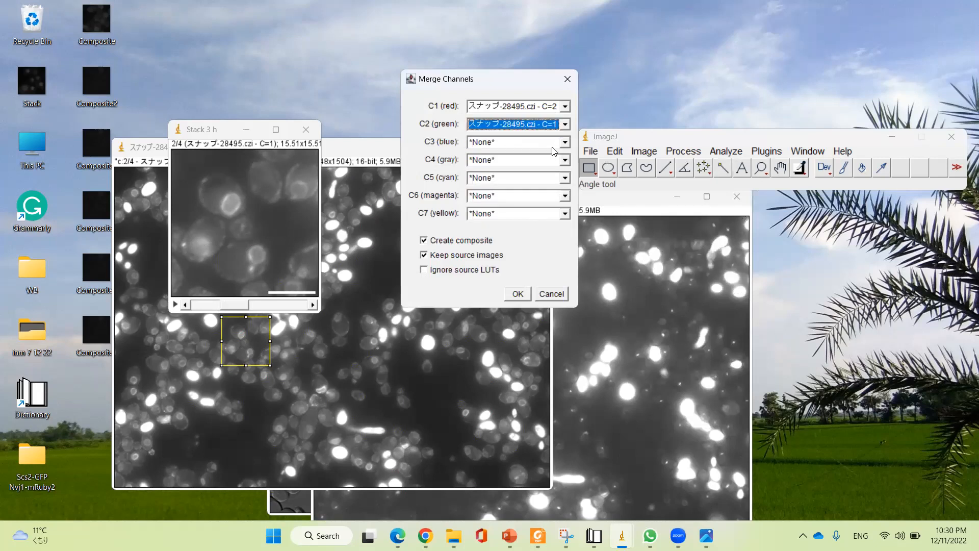
left_click(564, 142)
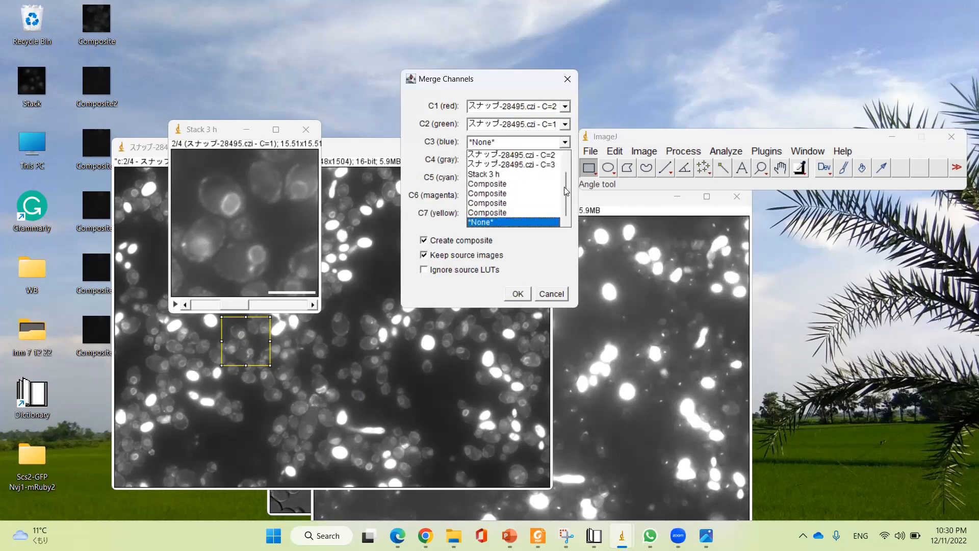
left_click_drag(565, 185, 566, 162)
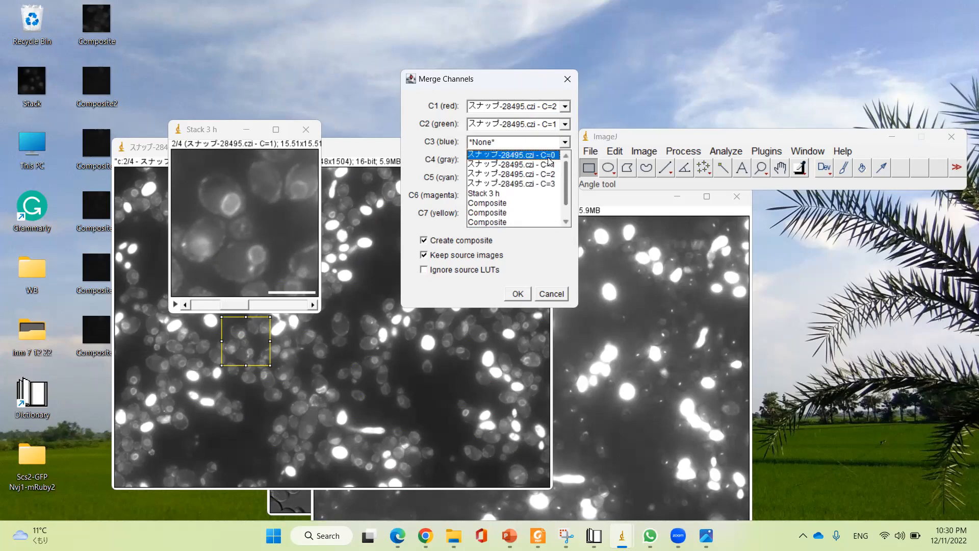
left_click(547, 155)
left_click(565, 160)
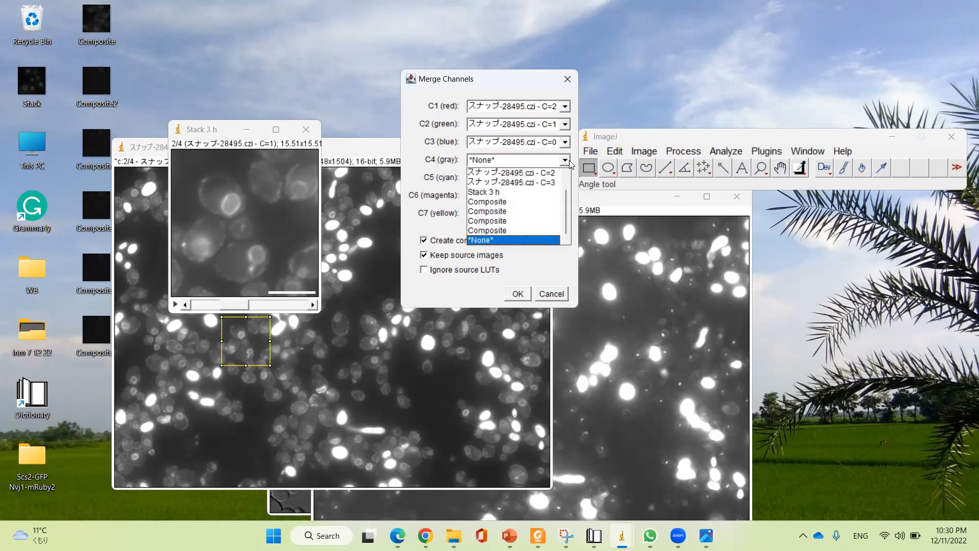
left_click(555, 182)
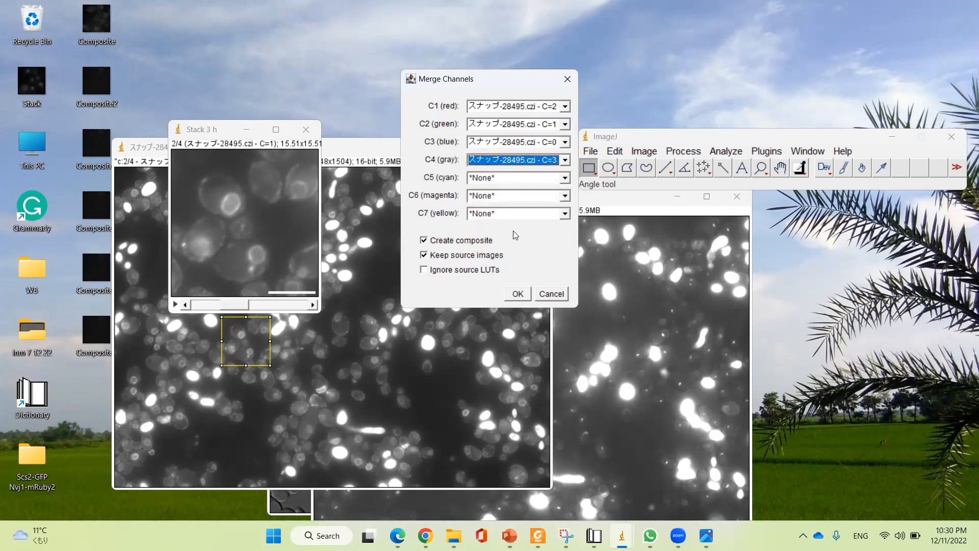
left_click(518, 295)
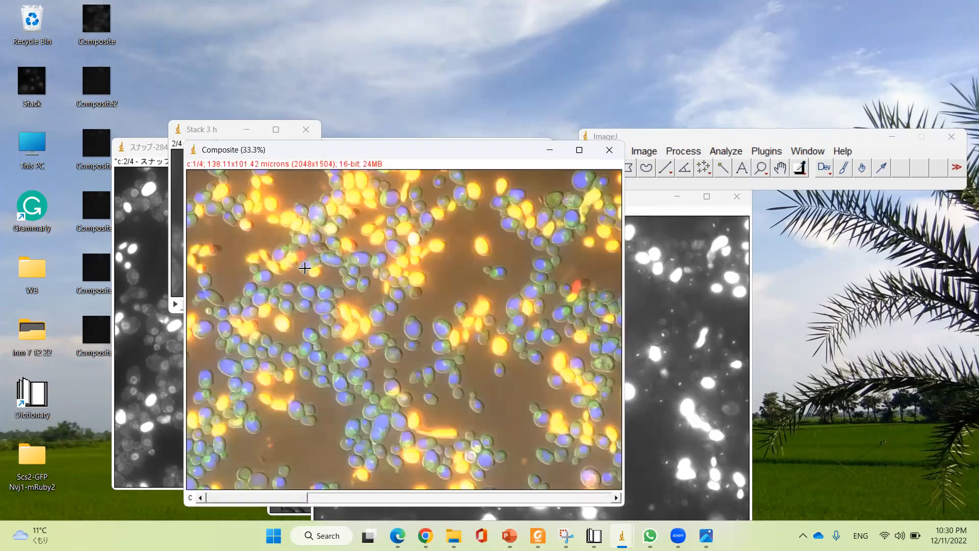
left_click(550, 151)
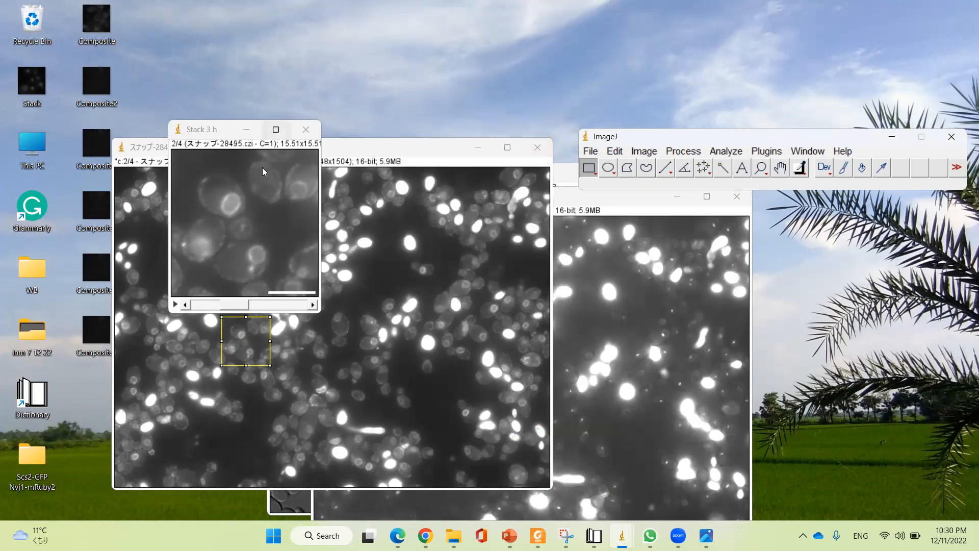
Minimize Stack 3 h on its C=0 slice and restore the red-green composite
left_click(185, 304)
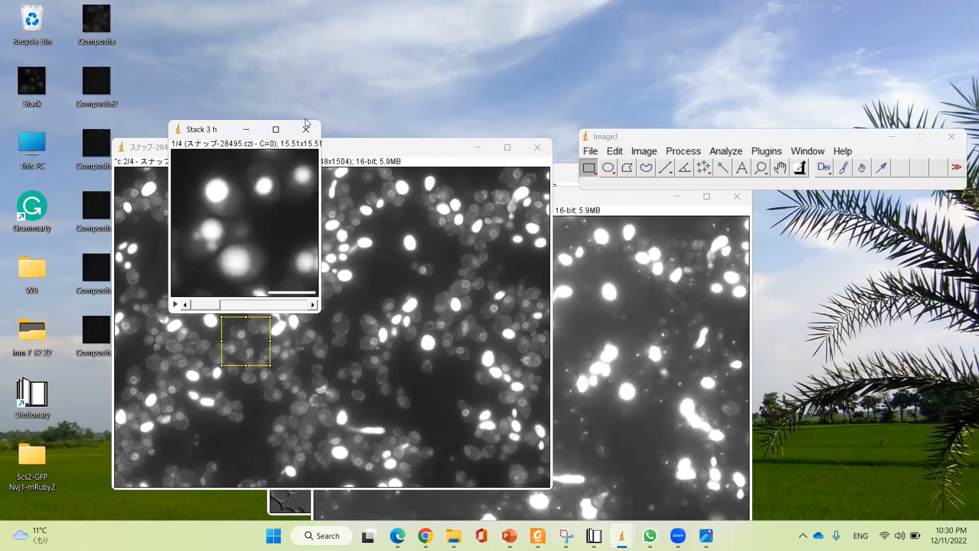
left_click(245, 129)
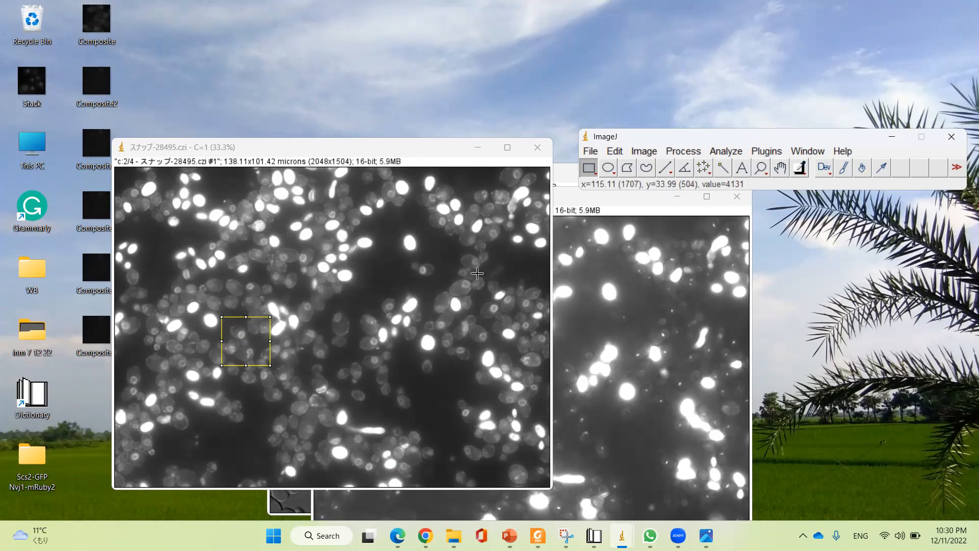
mouse_move(621, 535)
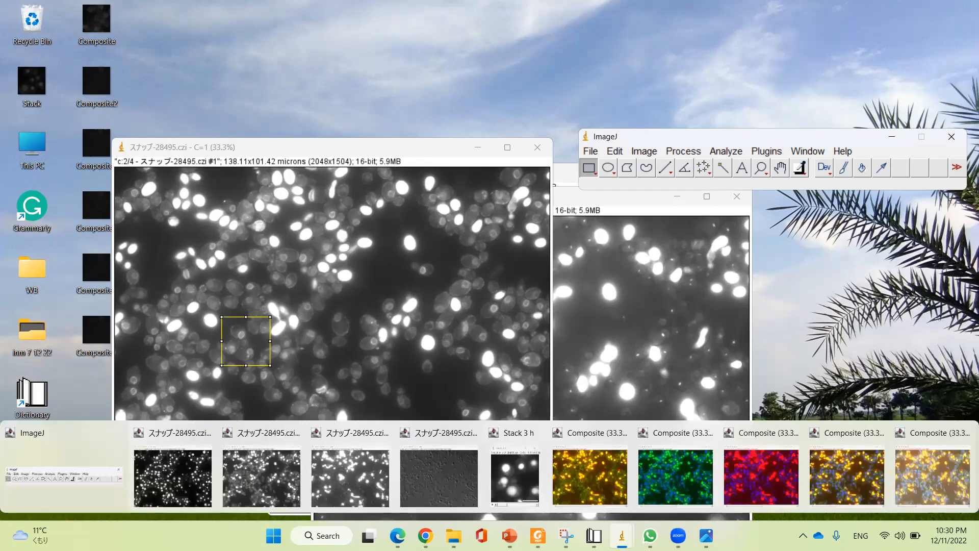
left_click(581, 481)
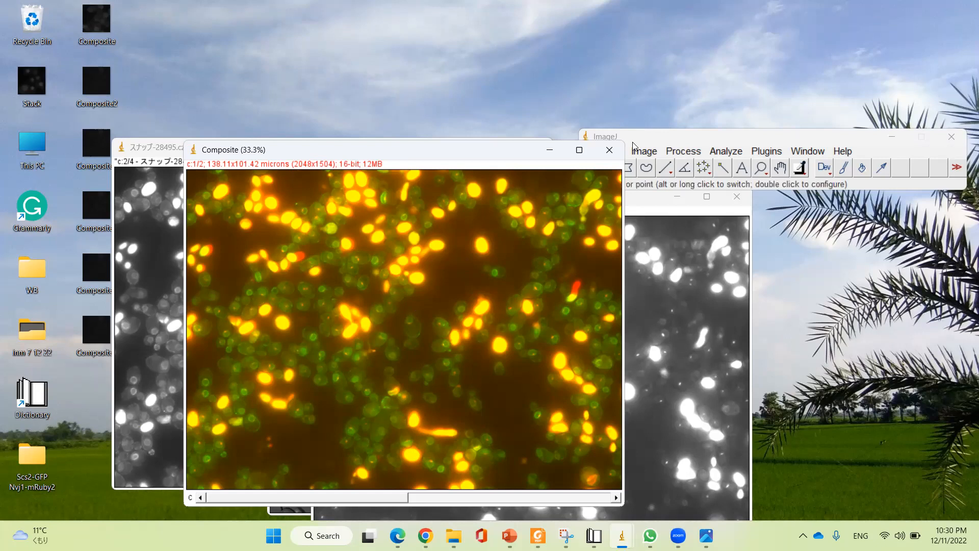
Draw a rectangular selection on the red-green composite and specify its size as 230 wide by 230 high
left_click_drag(227, 313, 334, 388)
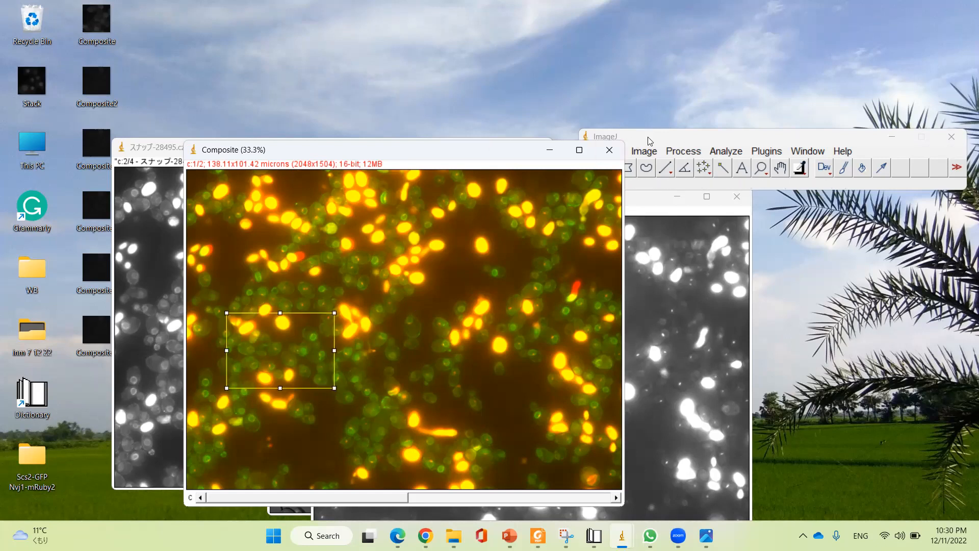
left_click(644, 151)
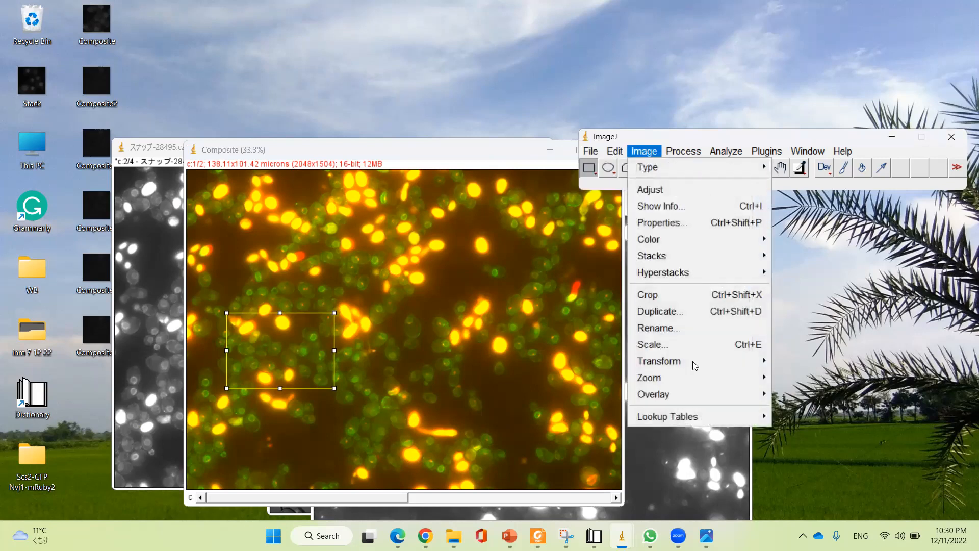
mouse_move(614, 152)
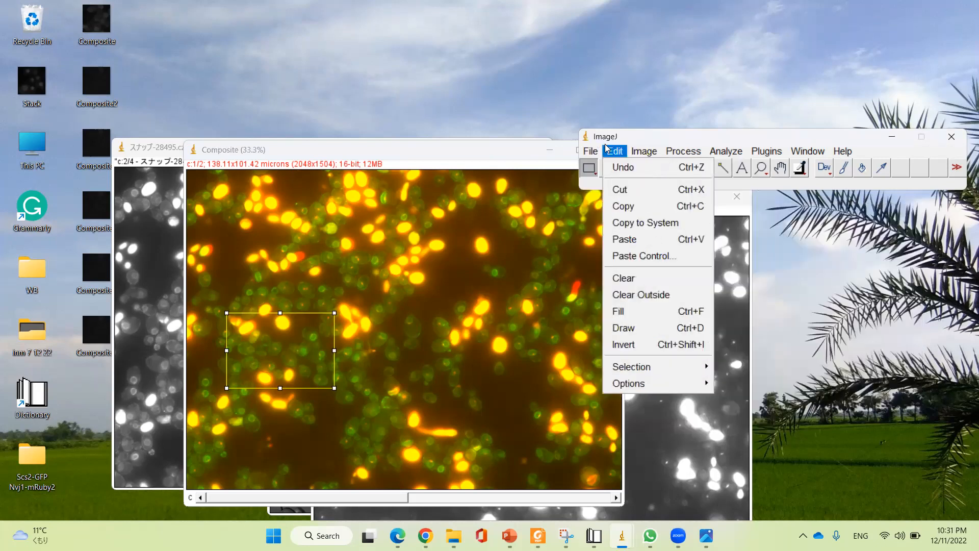
mouse_move(704, 366)
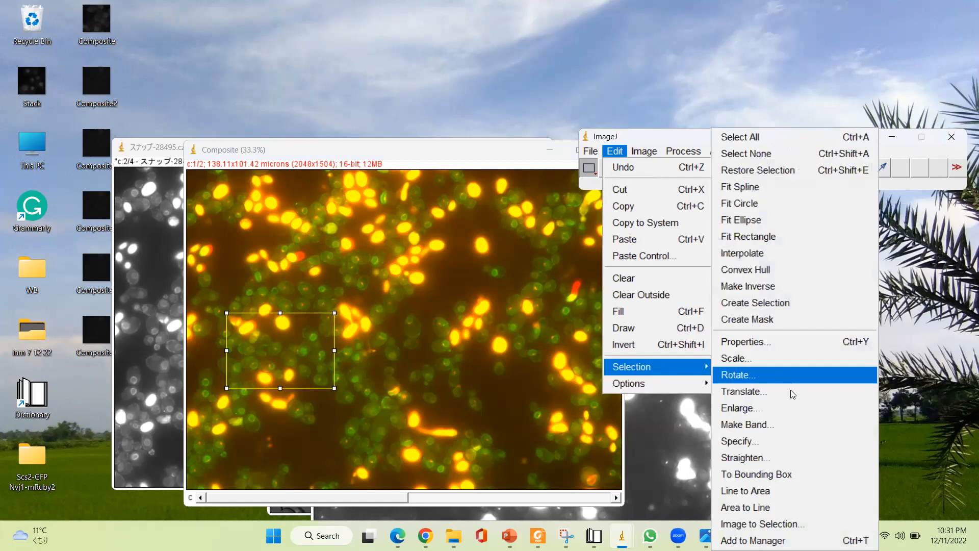
left_click(742, 441)
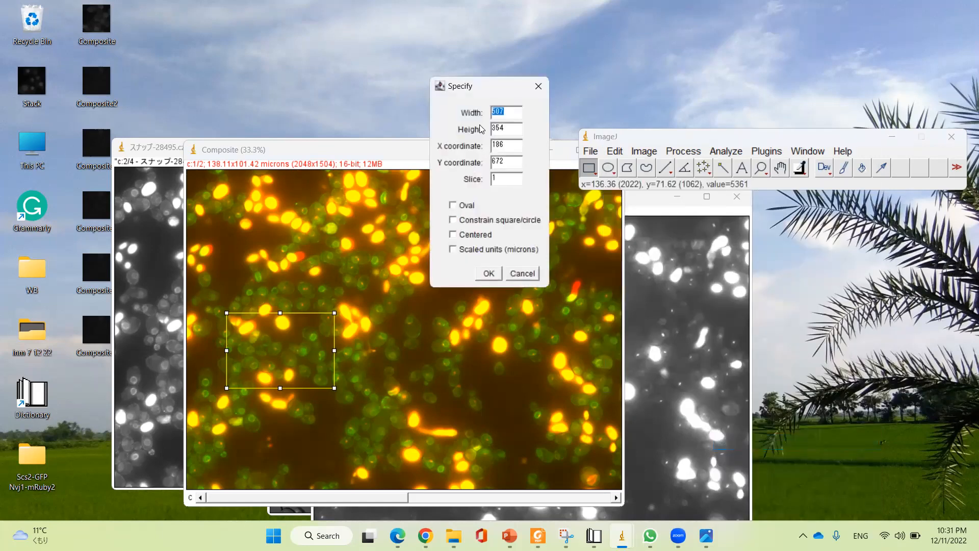
type("230")
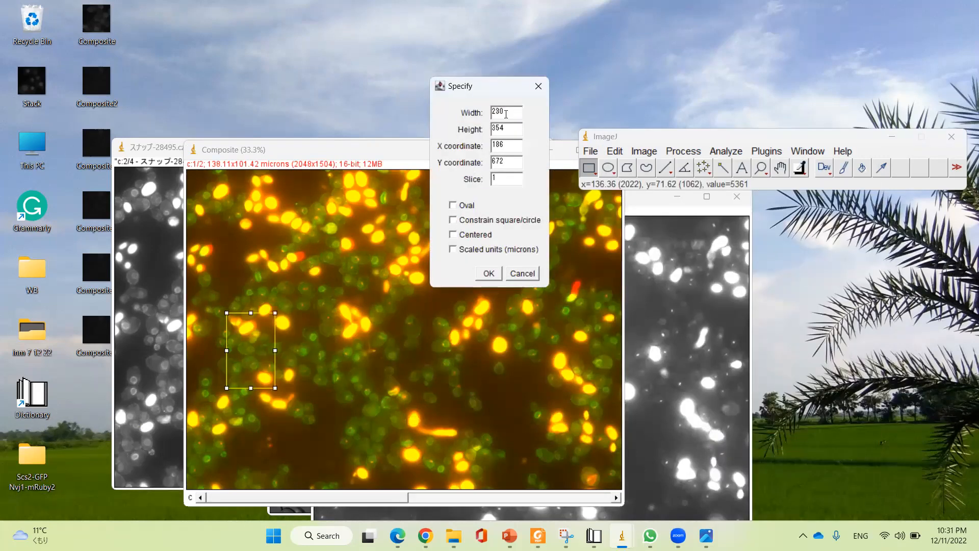
key("Tab")
type("230")
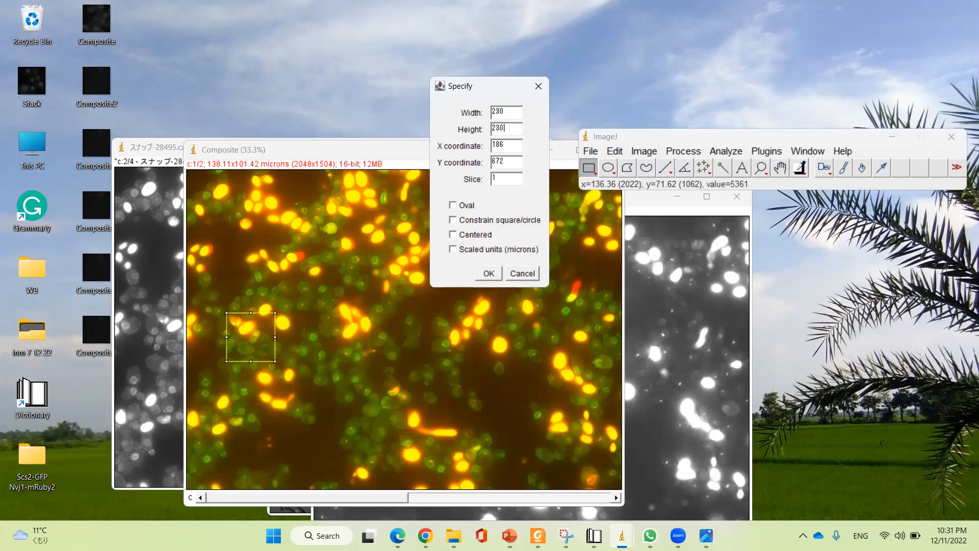
Position the selection at X coordinate 502 and Y coordinate 702, and crop the red-green composite to it
left_click(509, 141)
type("502")
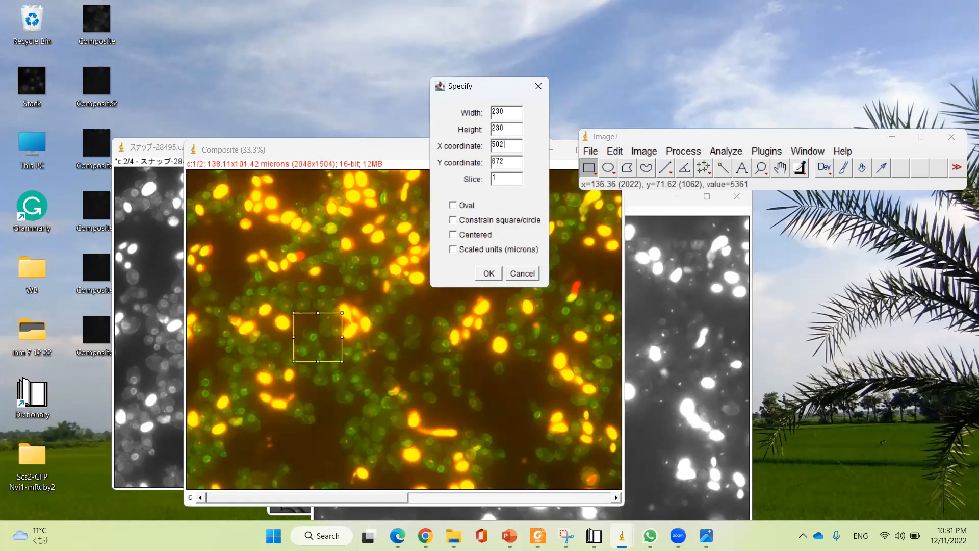
left_click(510, 162)
type("702")
left_click(487, 274)
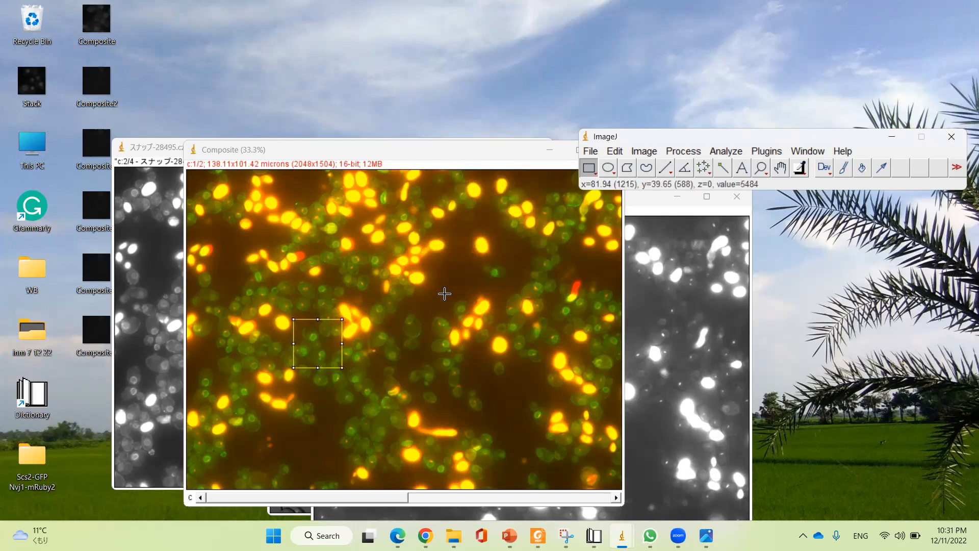
key("ctrl+shift+x")
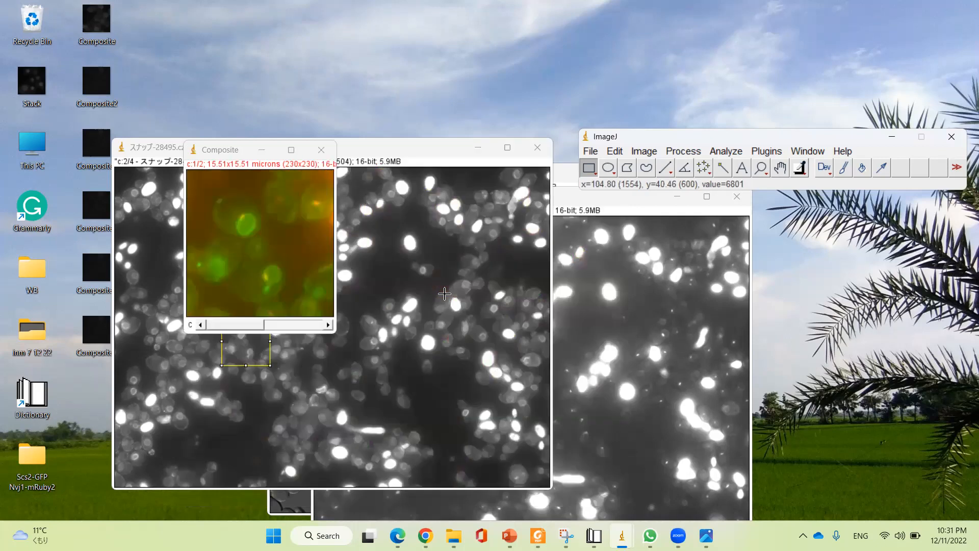